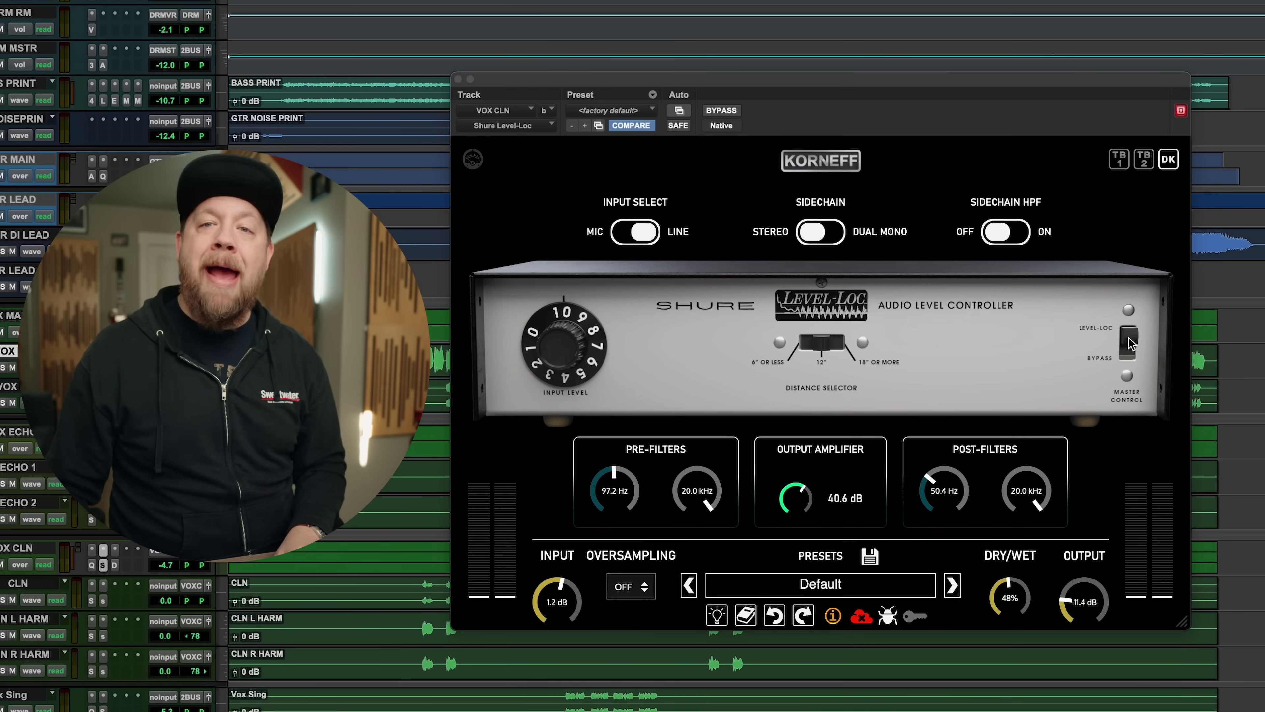
Try the Level-Loc's bypass switch and sidechain HPF, returning the unit to Level-Loc mode with the HPF off
left_click_drag(1130, 343, 1131, 368)
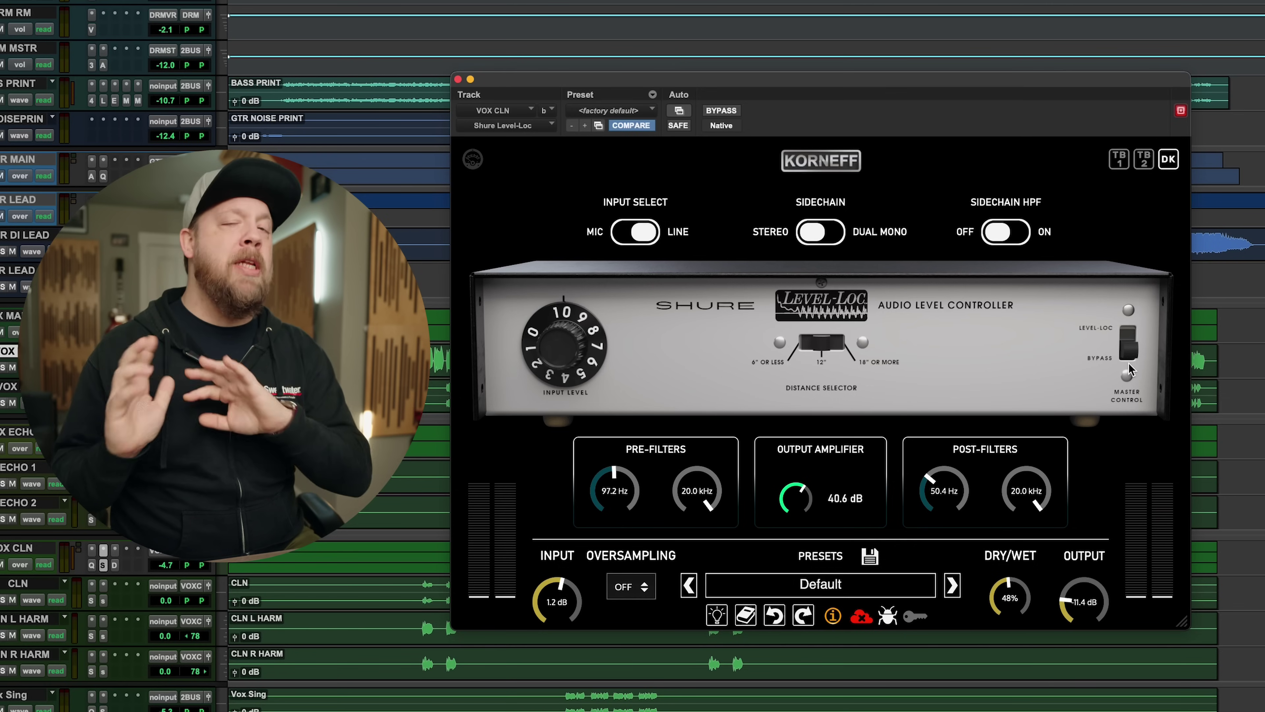
left_click(1129, 336)
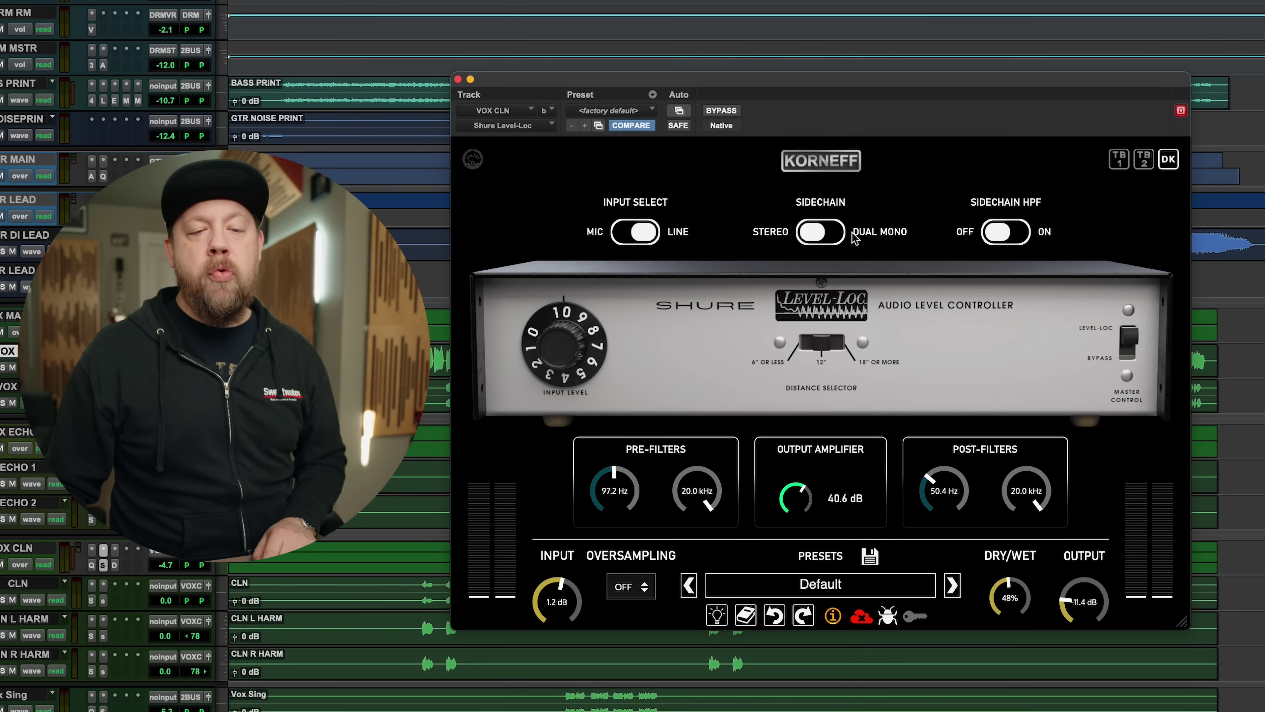
left_click(1004, 235)
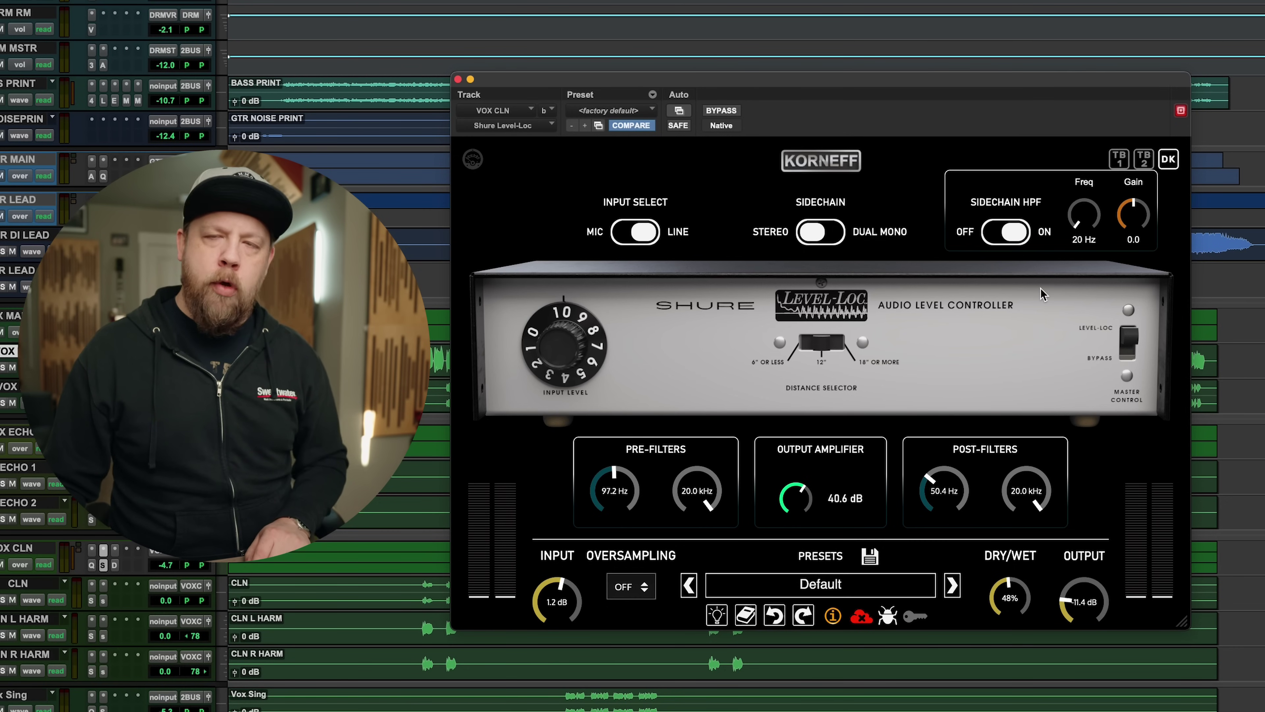
left_click(1016, 234)
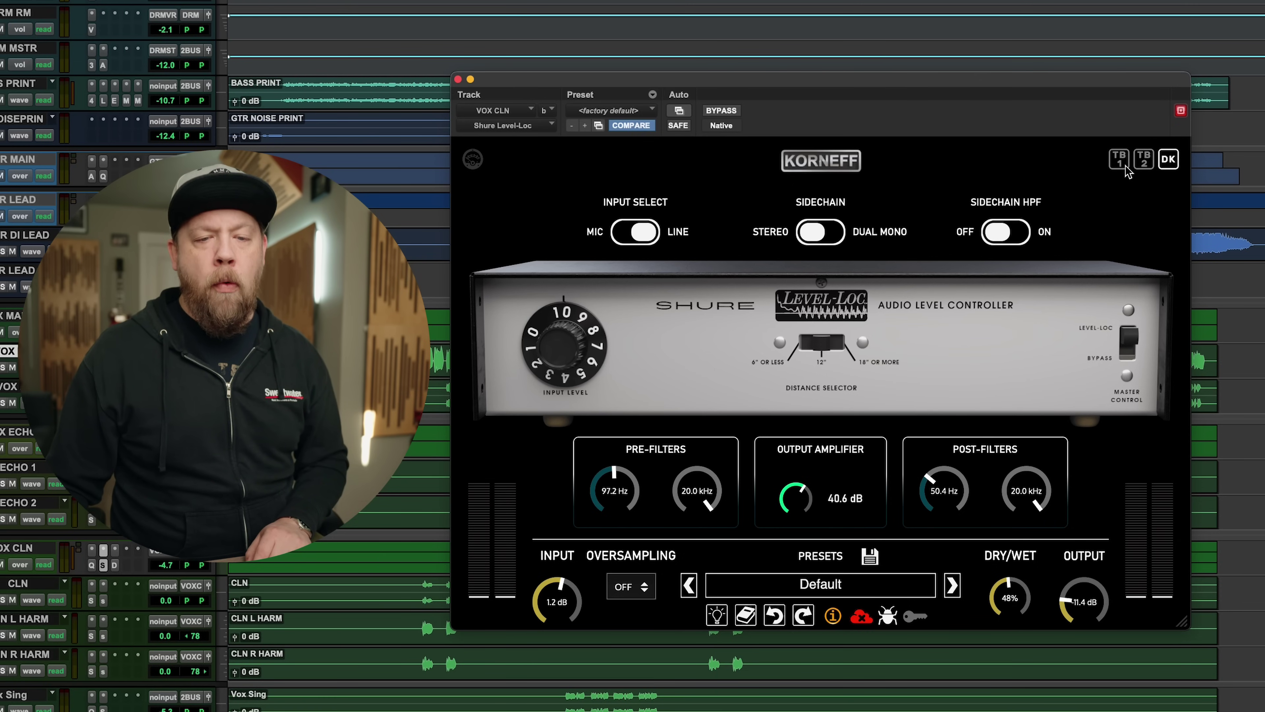
Preview the TB 1 and TB 2 faceplate styles on the Level-Loc and return to the DK style
left_click(1145, 162)
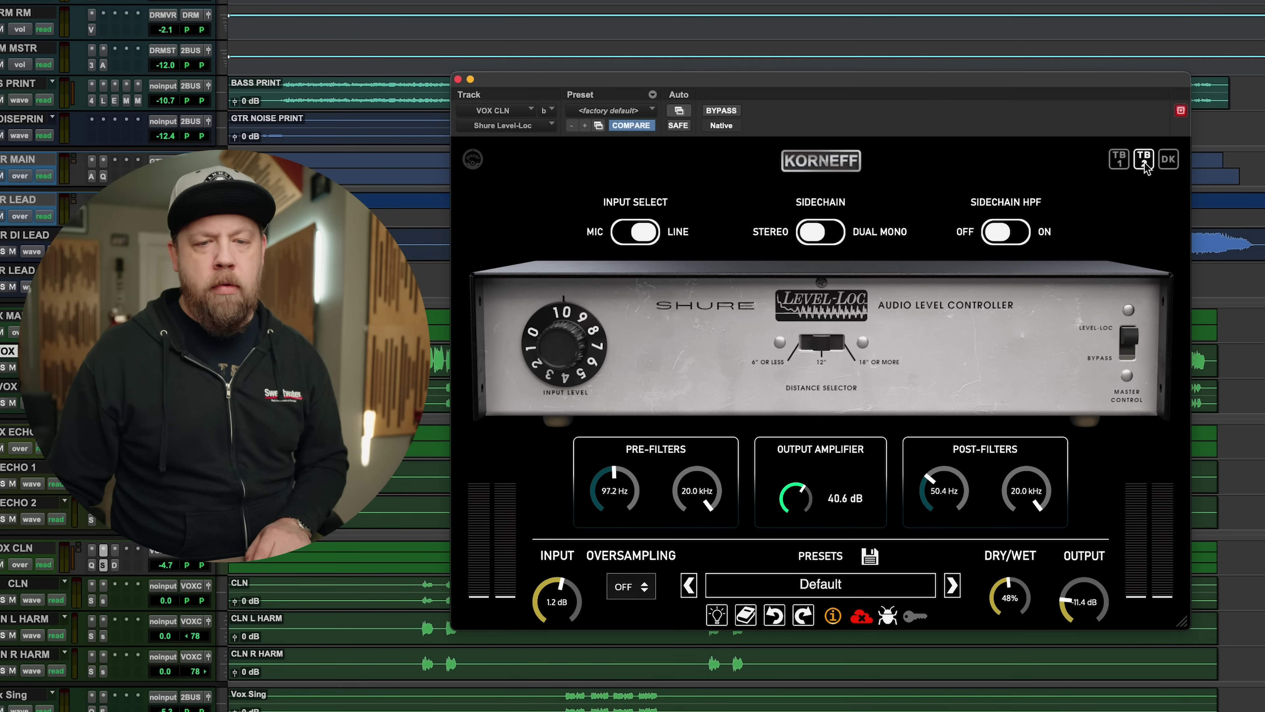
left_click(1121, 161)
left_click(1145, 160)
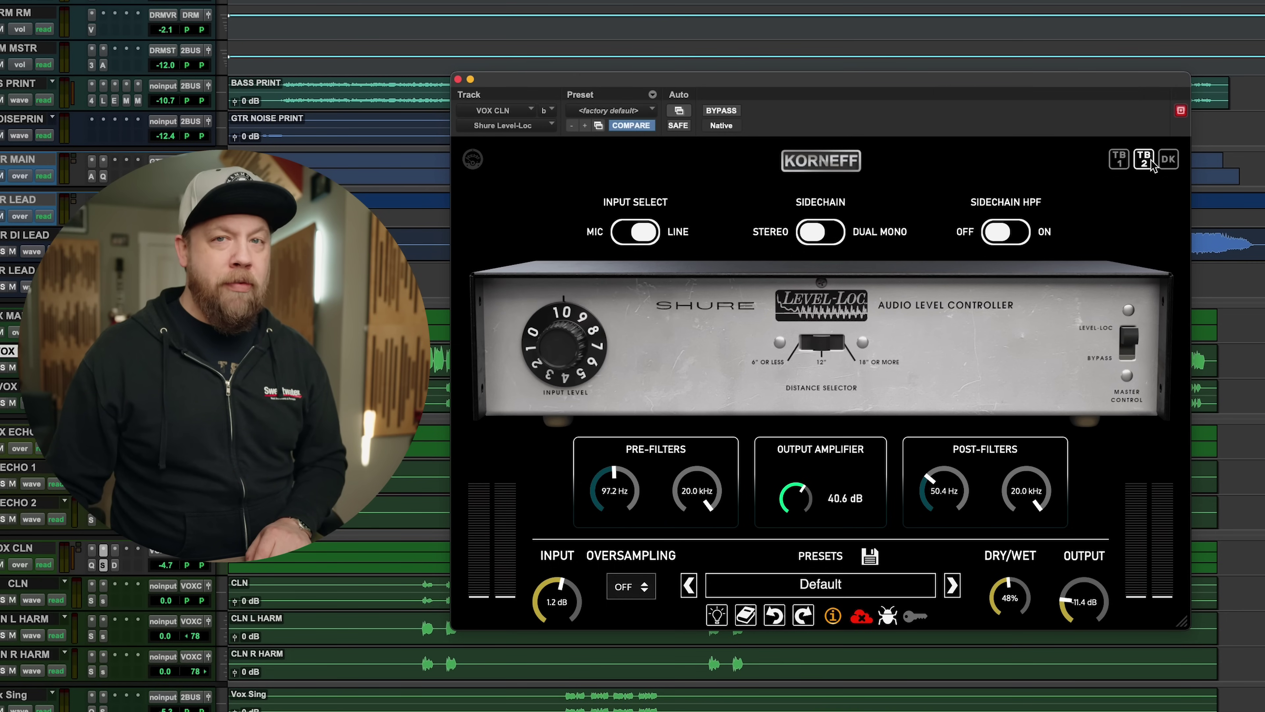
left_click(1169, 160)
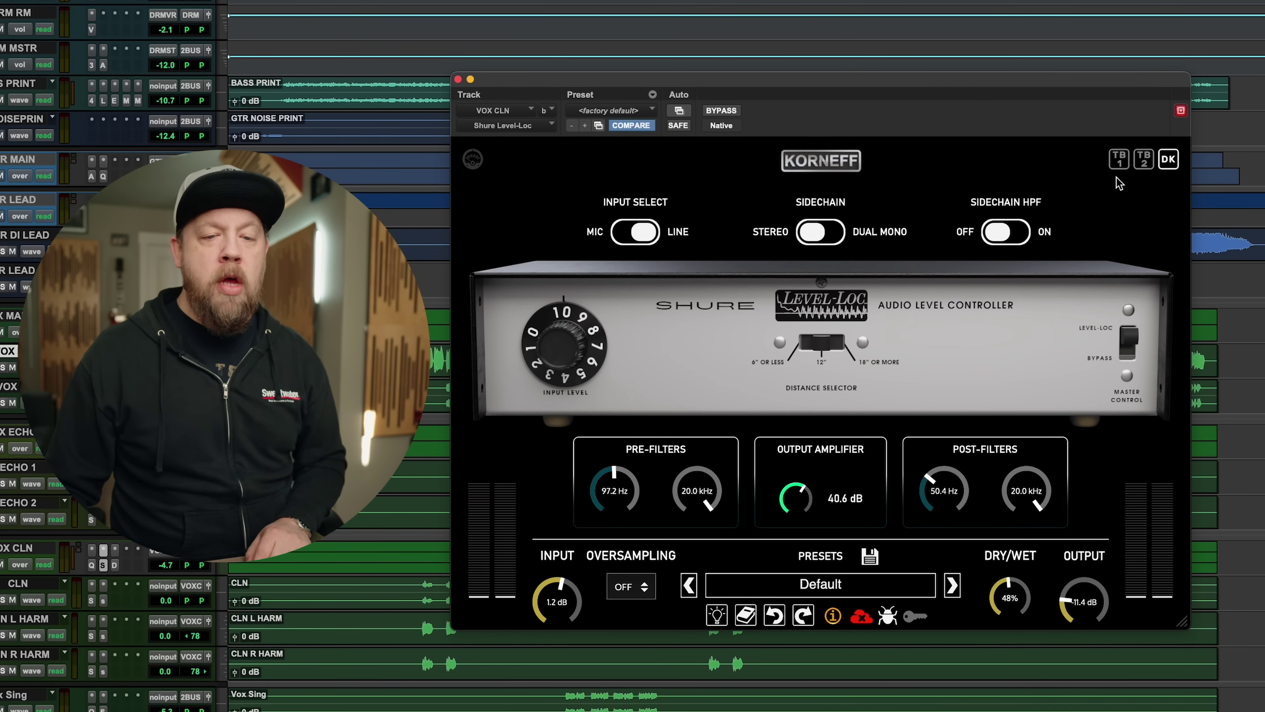
left_click(1119, 162)
left_click(1142, 163)
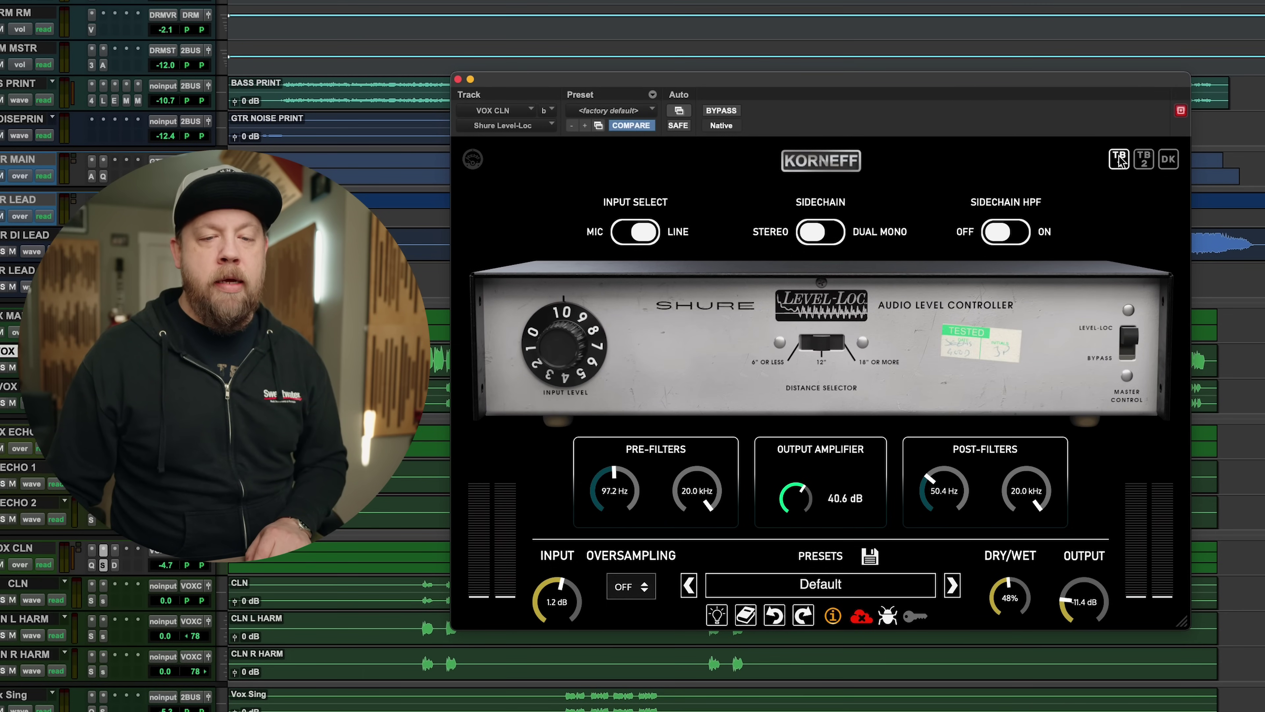
left_click(1119, 165)
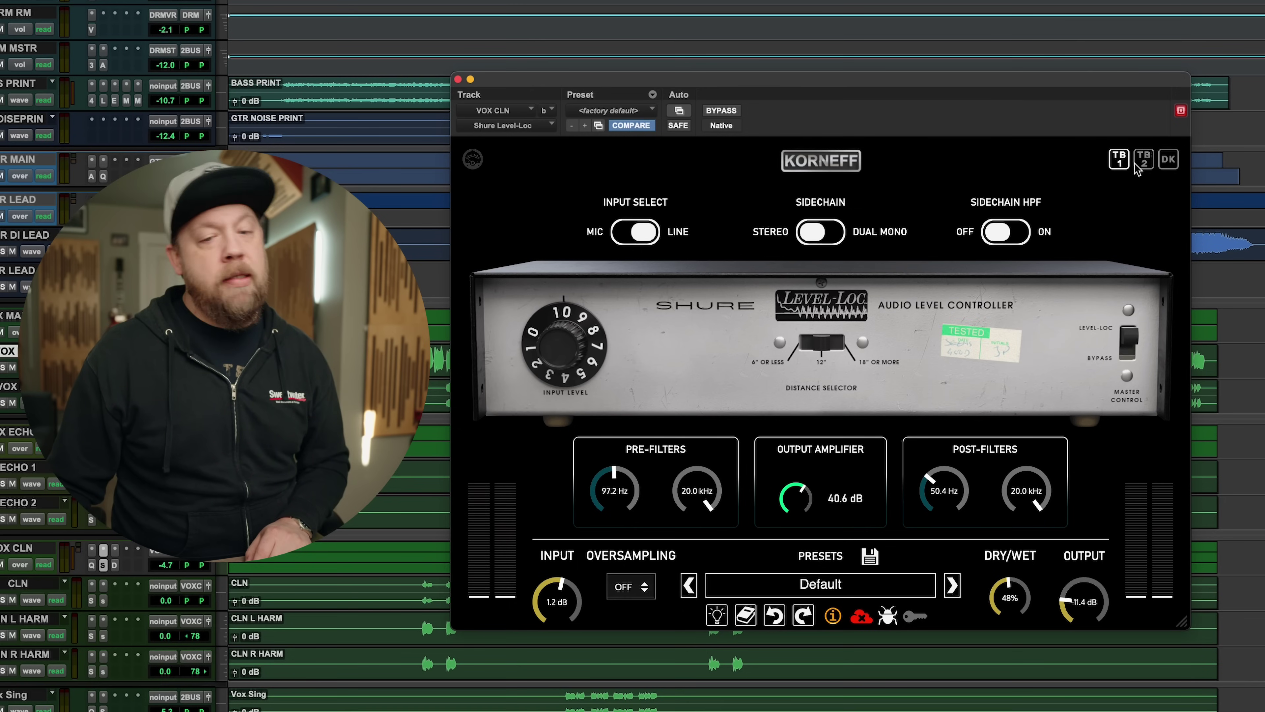
left_click(1142, 162)
left_click(1167, 160)
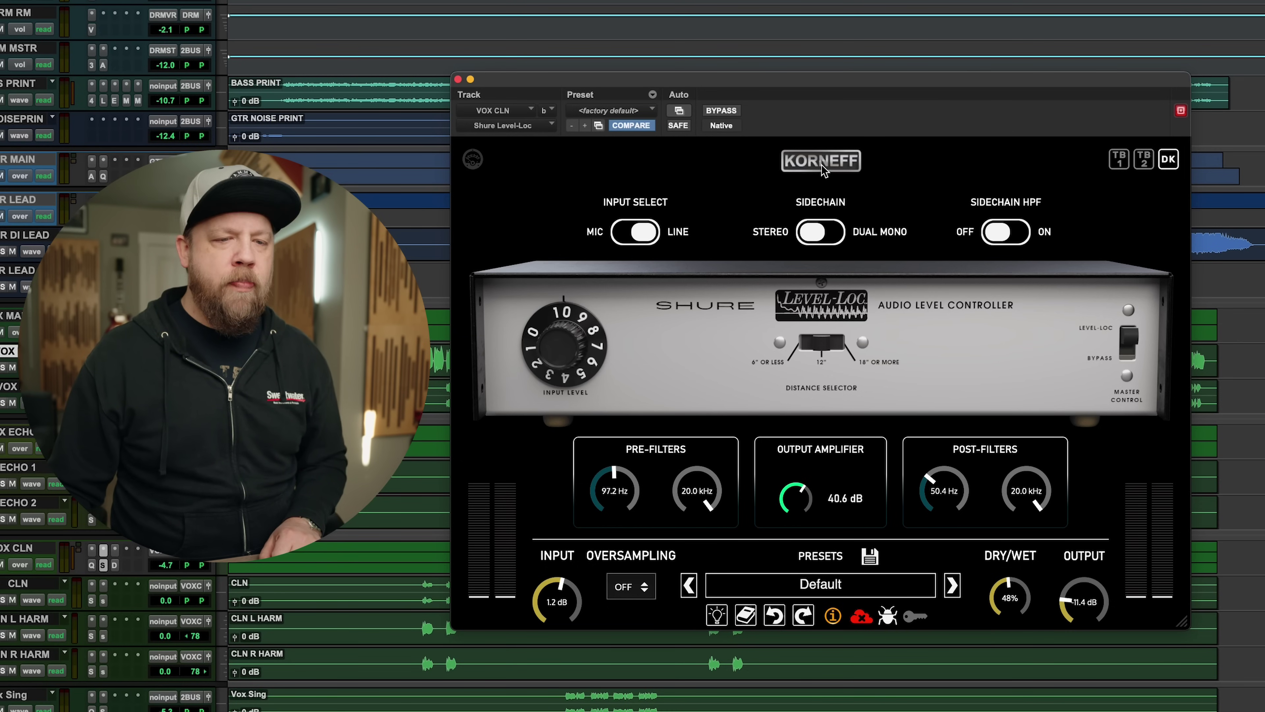
In the Level-Loc's internal circuit view, check the microphone load options and try the AUX output before returning to MIC
left_click(845, 163)
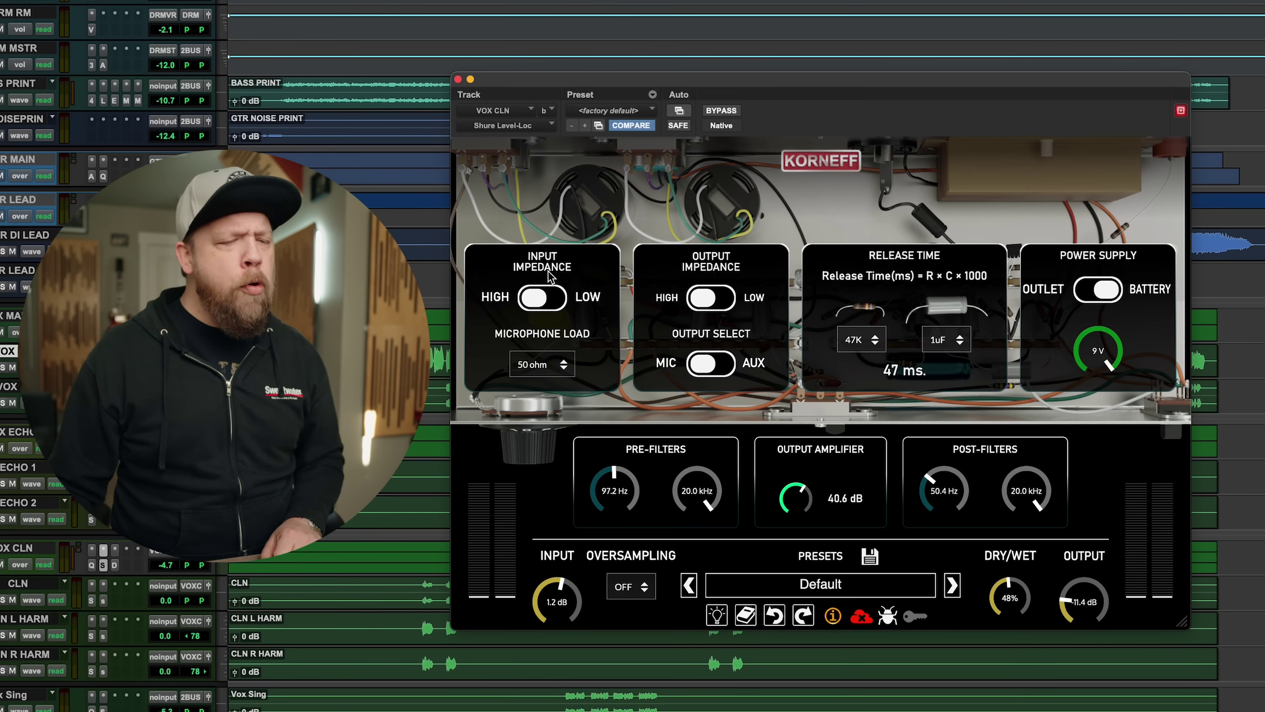
left_click(551, 367)
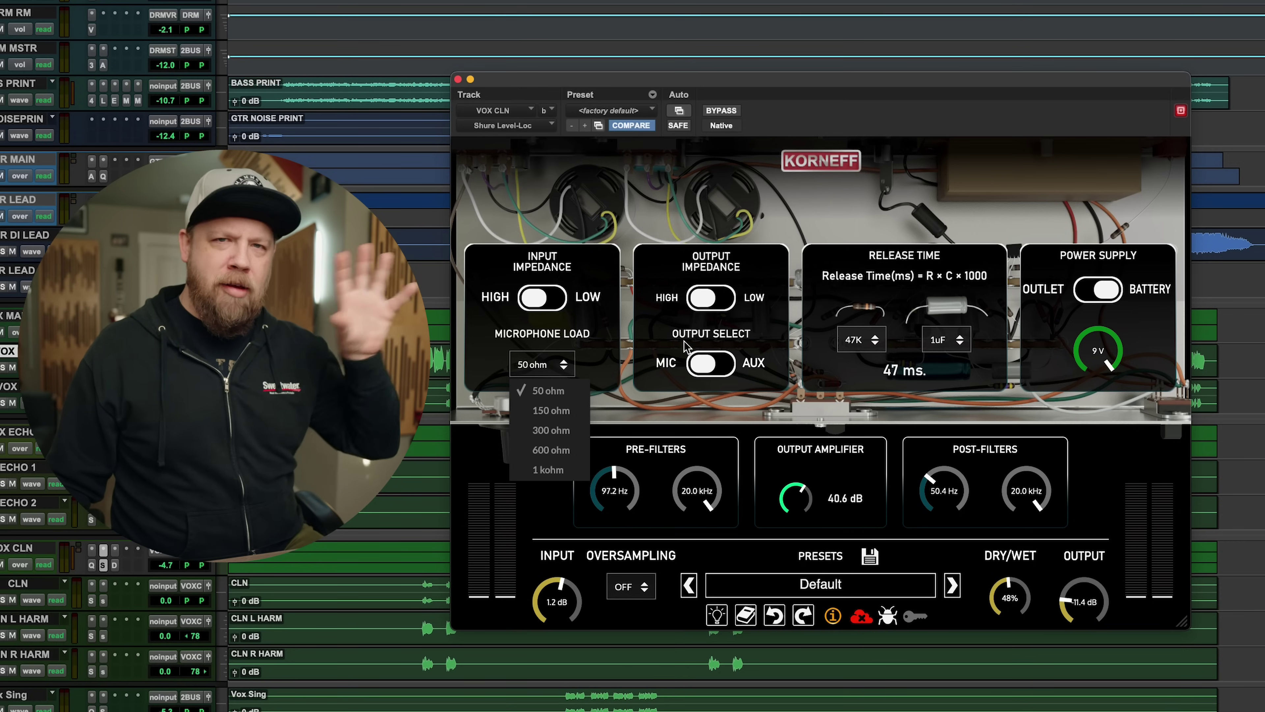
left_click(693, 312)
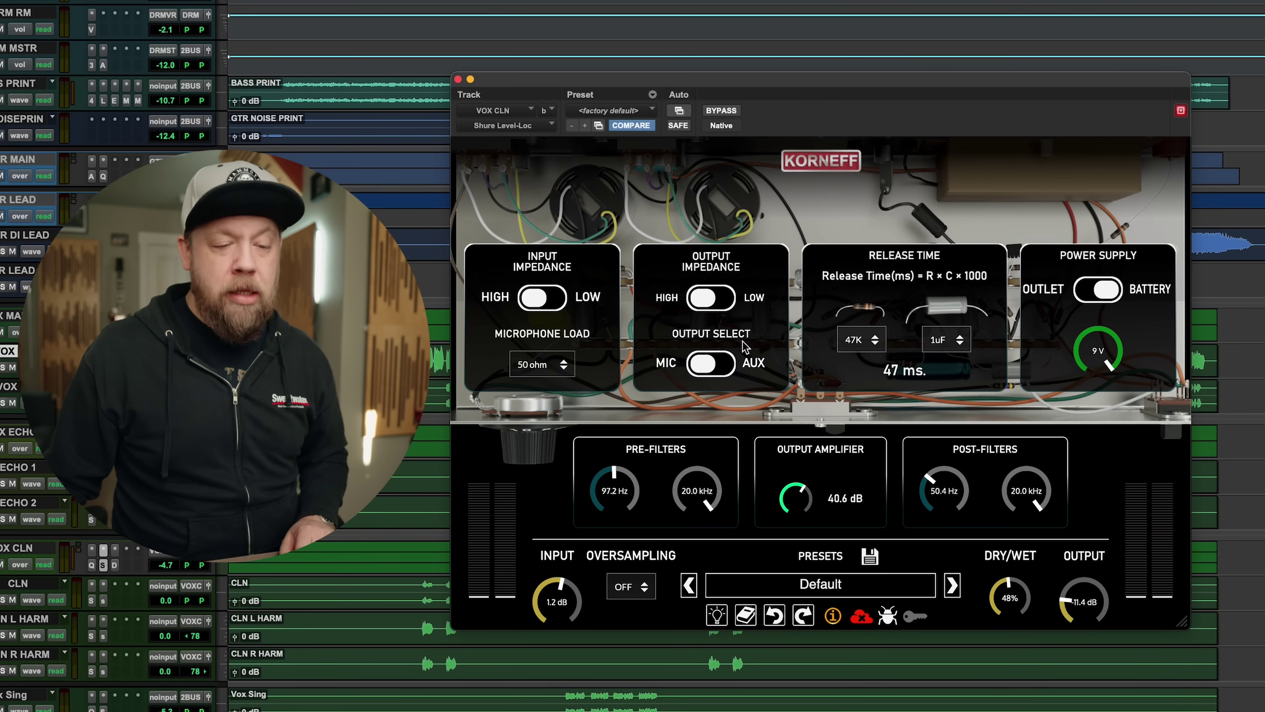
left_click(727, 363)
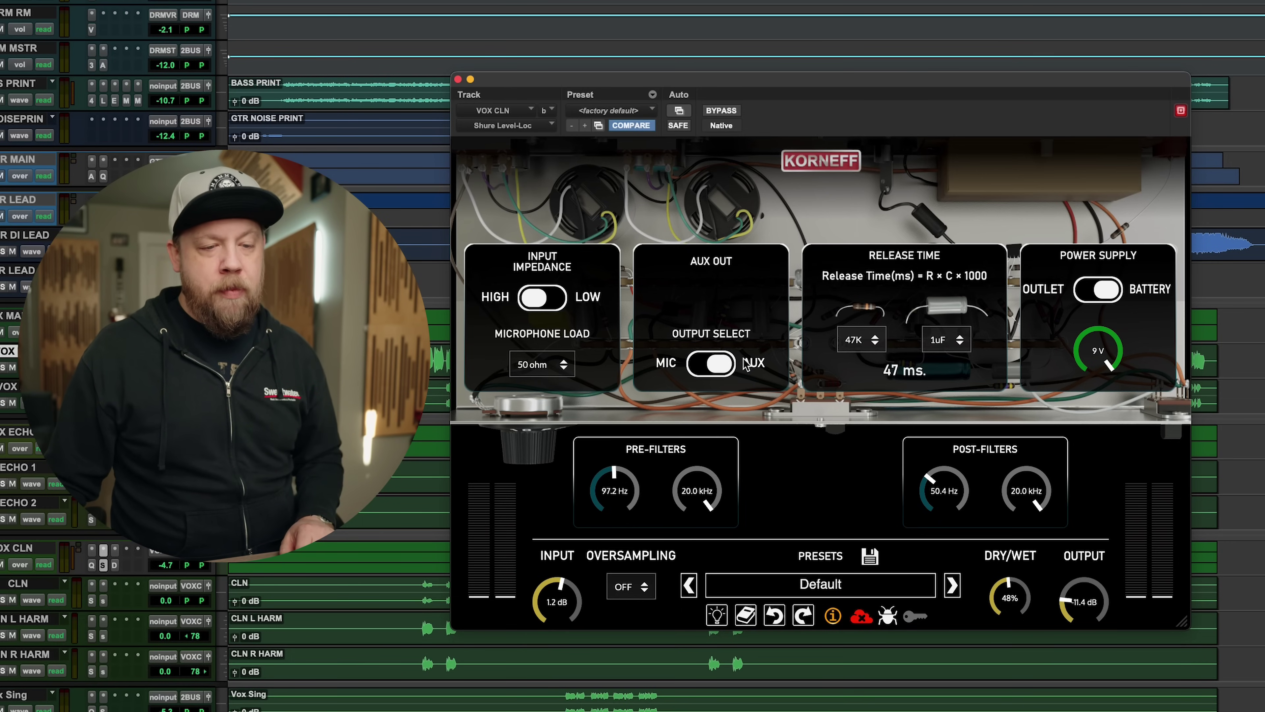
left_click(725, 364)
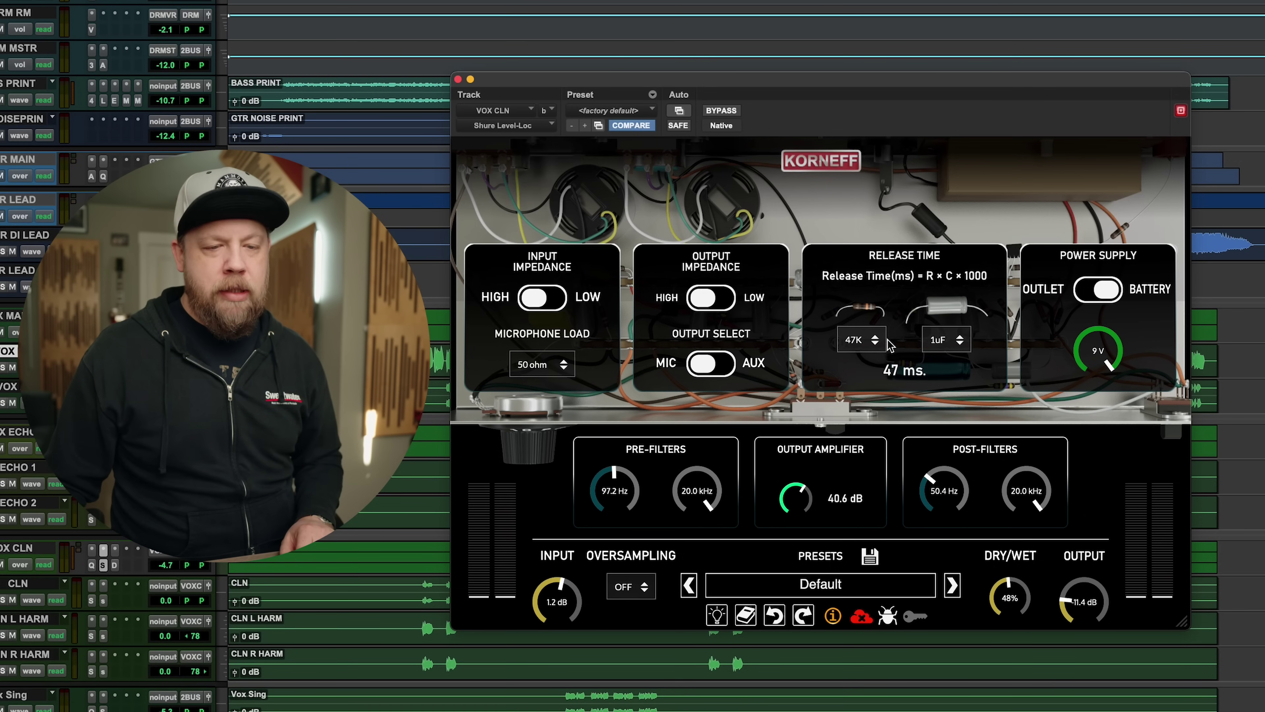
Try the 470K resistor for the release time and return it to 47K
left_click(875, 341)
left_click(878, 382)
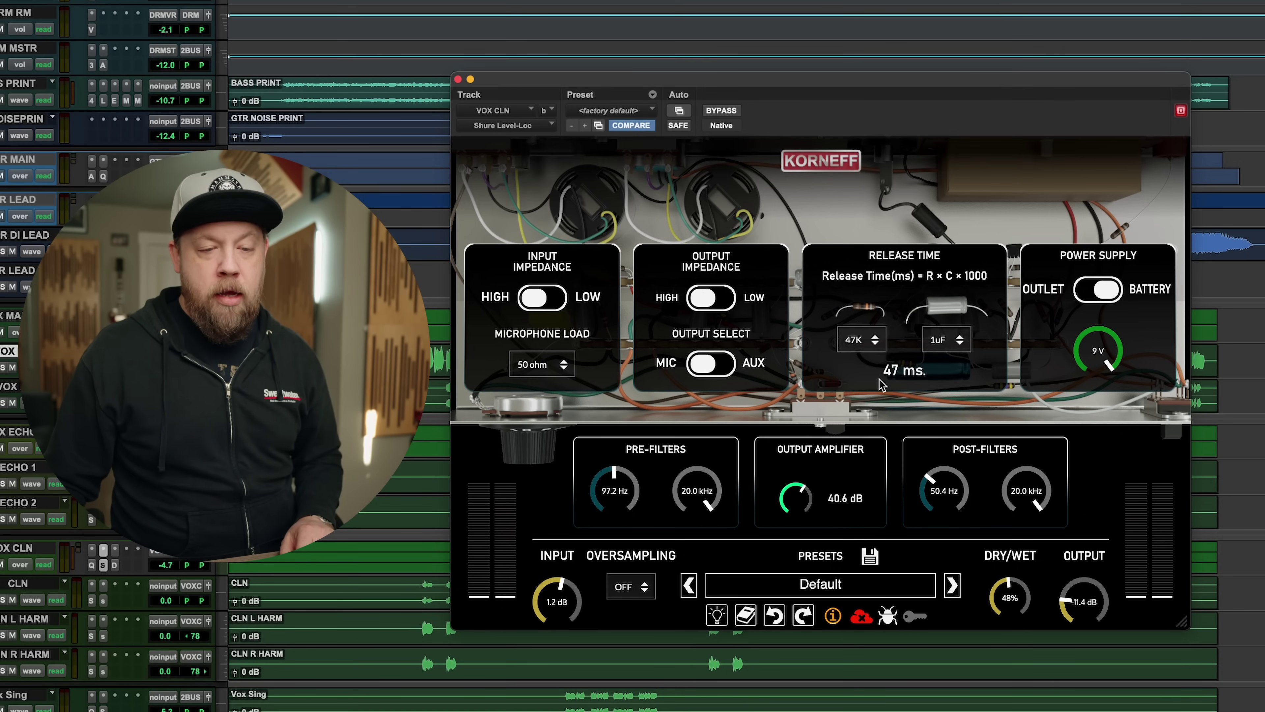
left_click(880, 342)
left_click(881, 406)
left_click(875, 342)
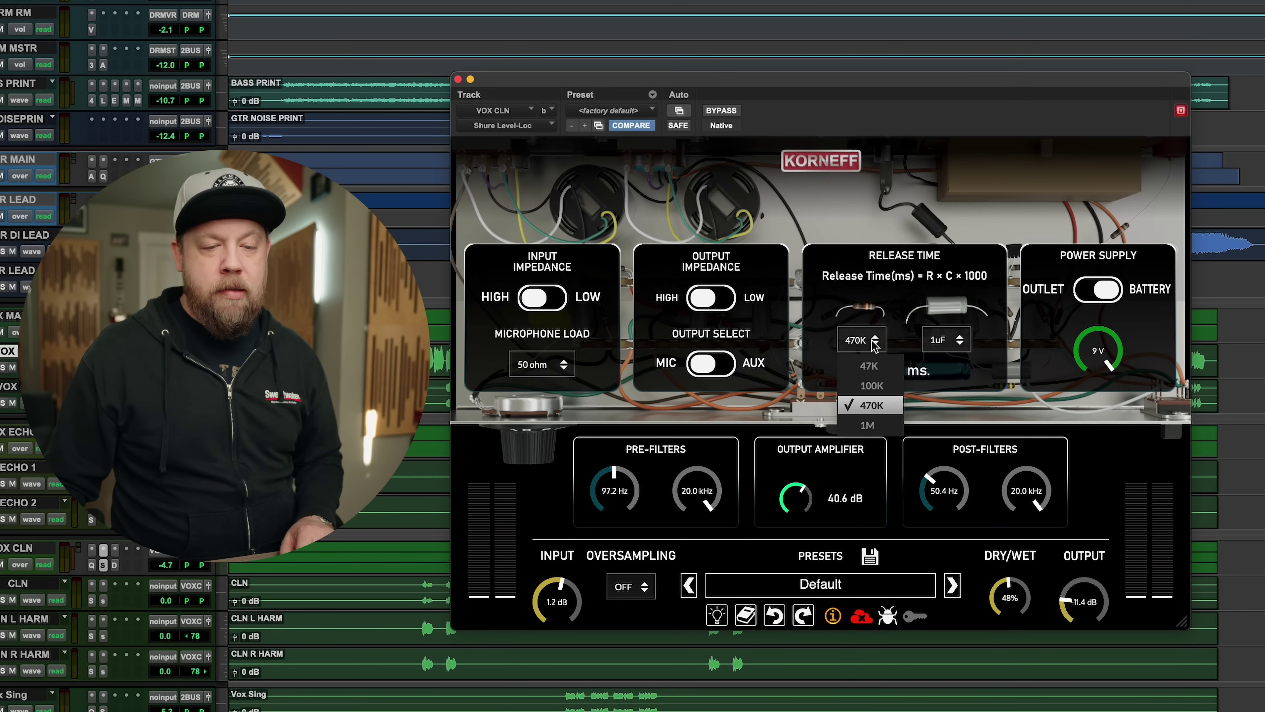
left_click(869, 365)
Try the 2uF release-time capacitor, return it to 1uF, and review the resistor options without changing the 47K value
left_click(941, 346)
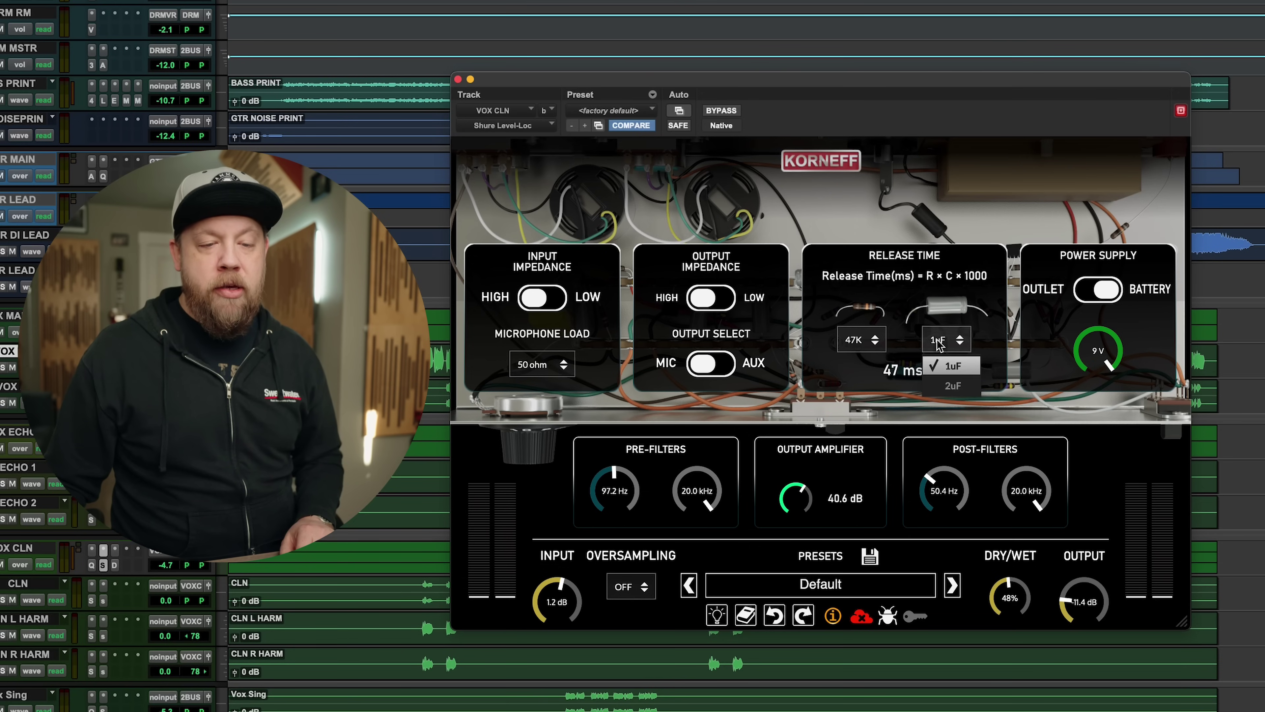
left_click(948, 382)
left_click(962, 340)
left_click(969, 368)
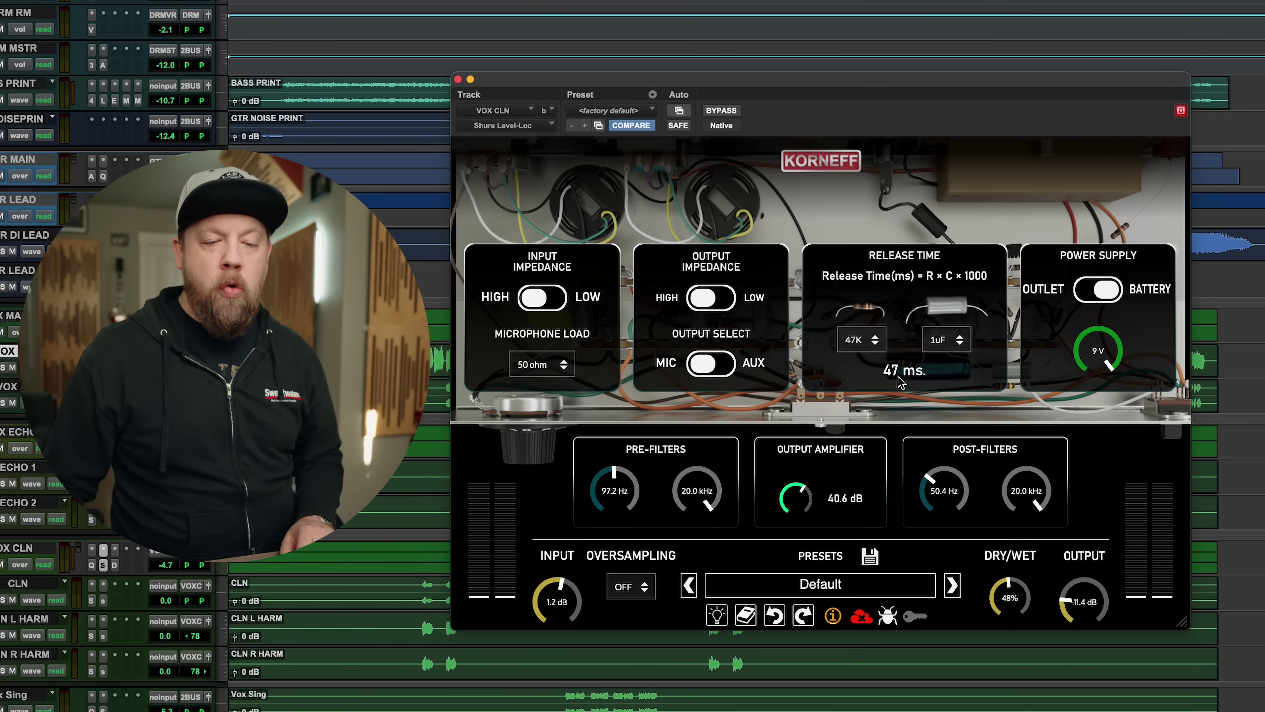
left_click(880, 342)
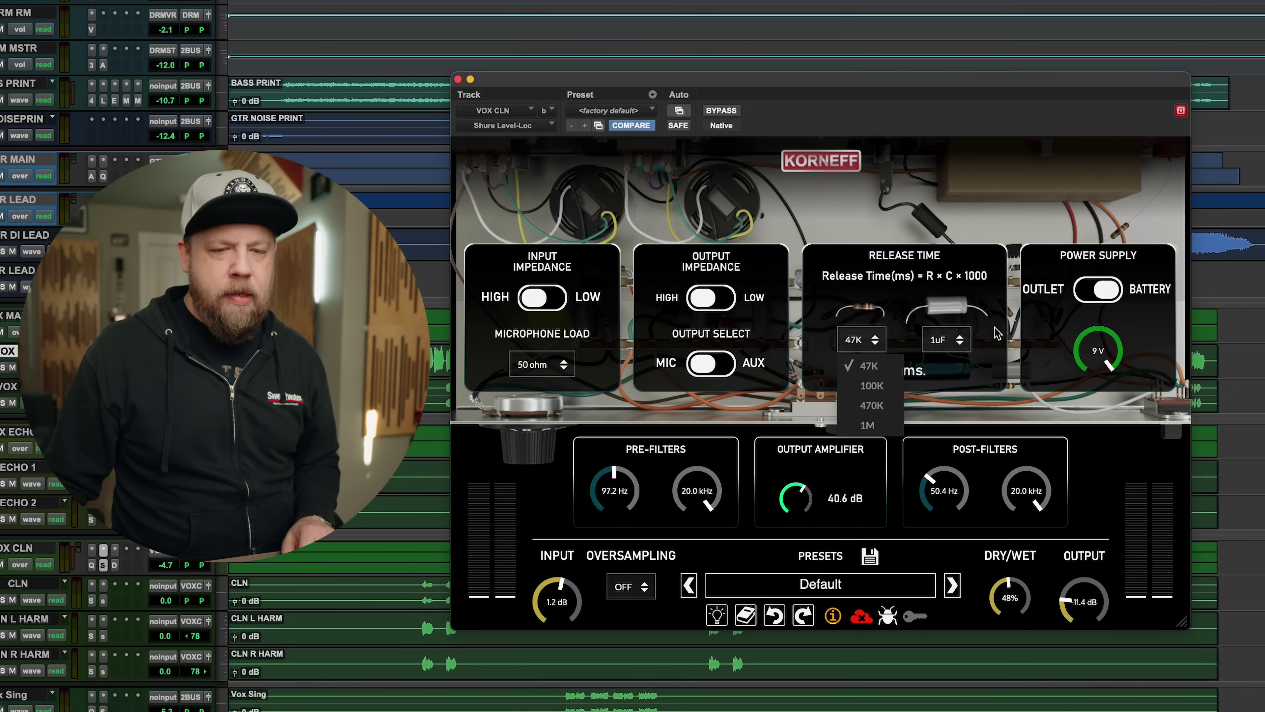
left_click(991, 315)
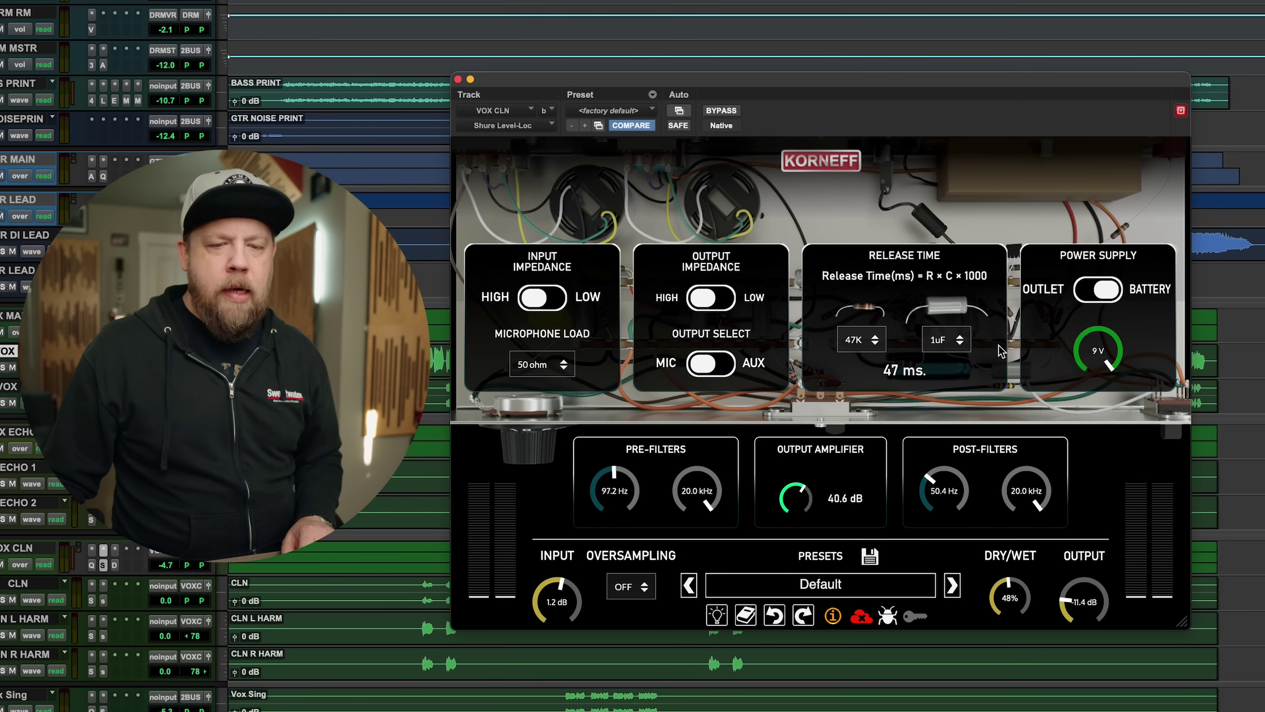
Try the outlet power supply, return it to battery, and close the Level-Loc window
left_click(1112, 293)
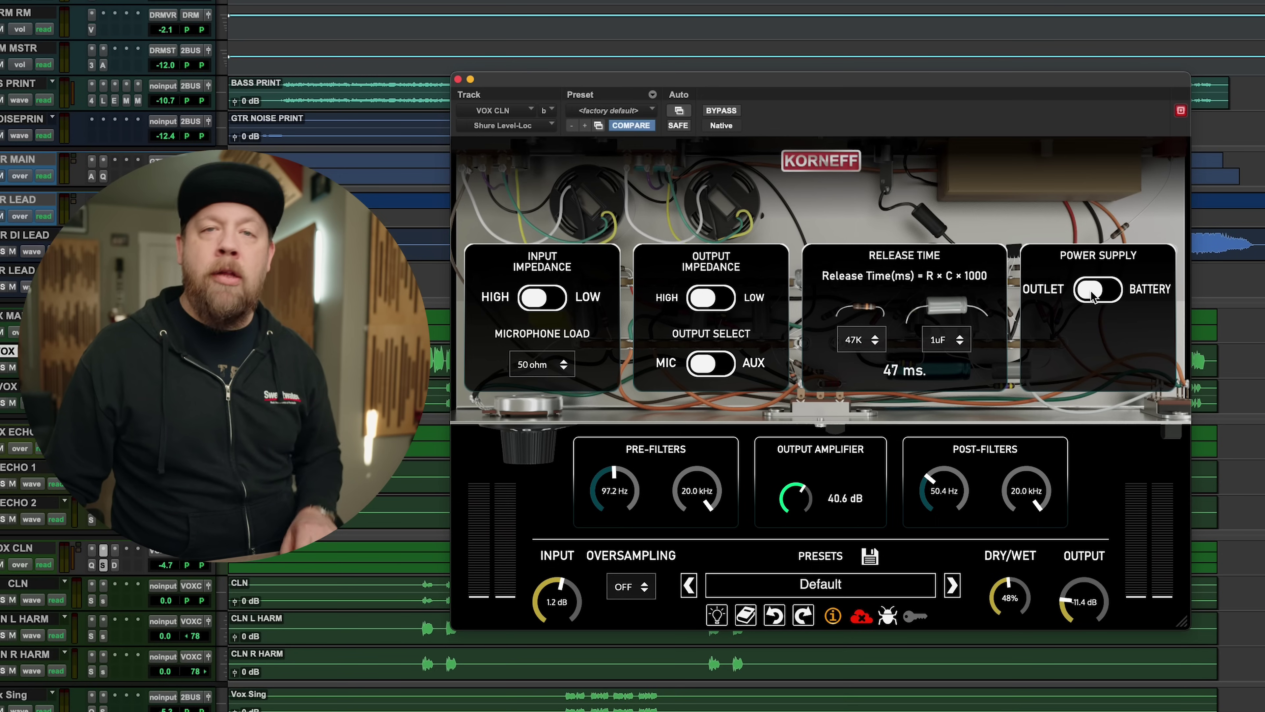
left_click(1117, 294)
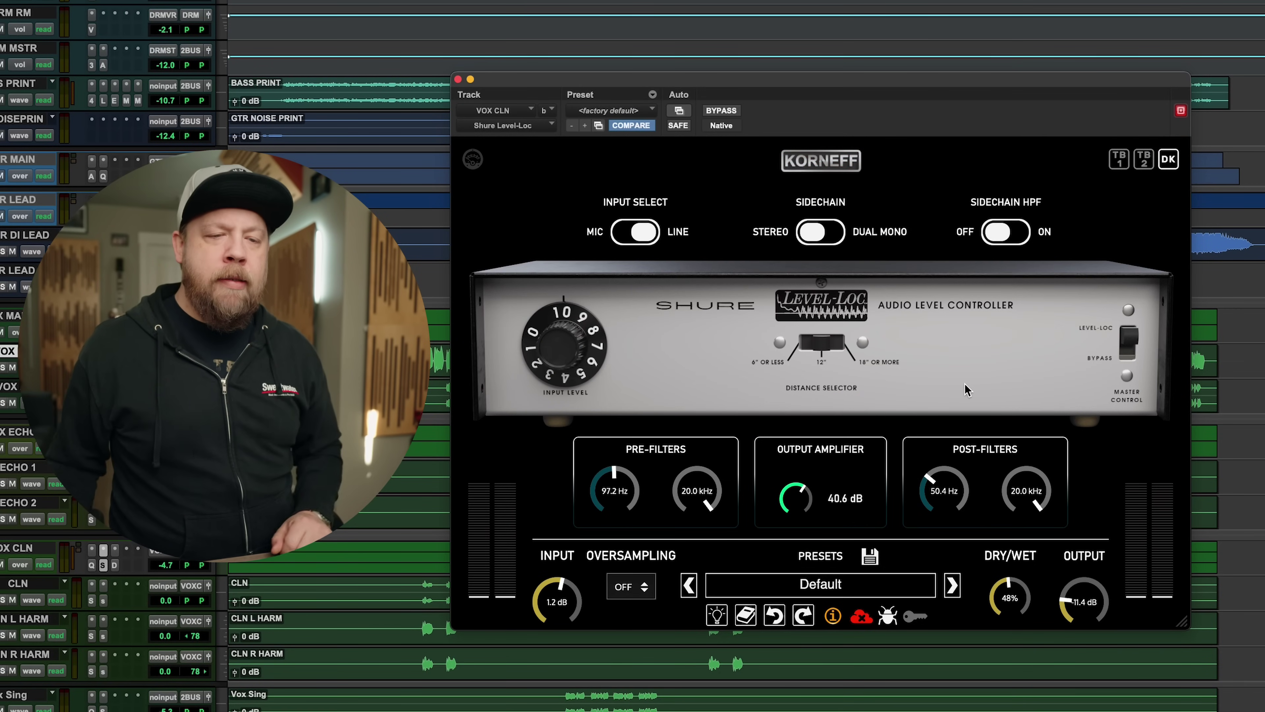
key("super+w")
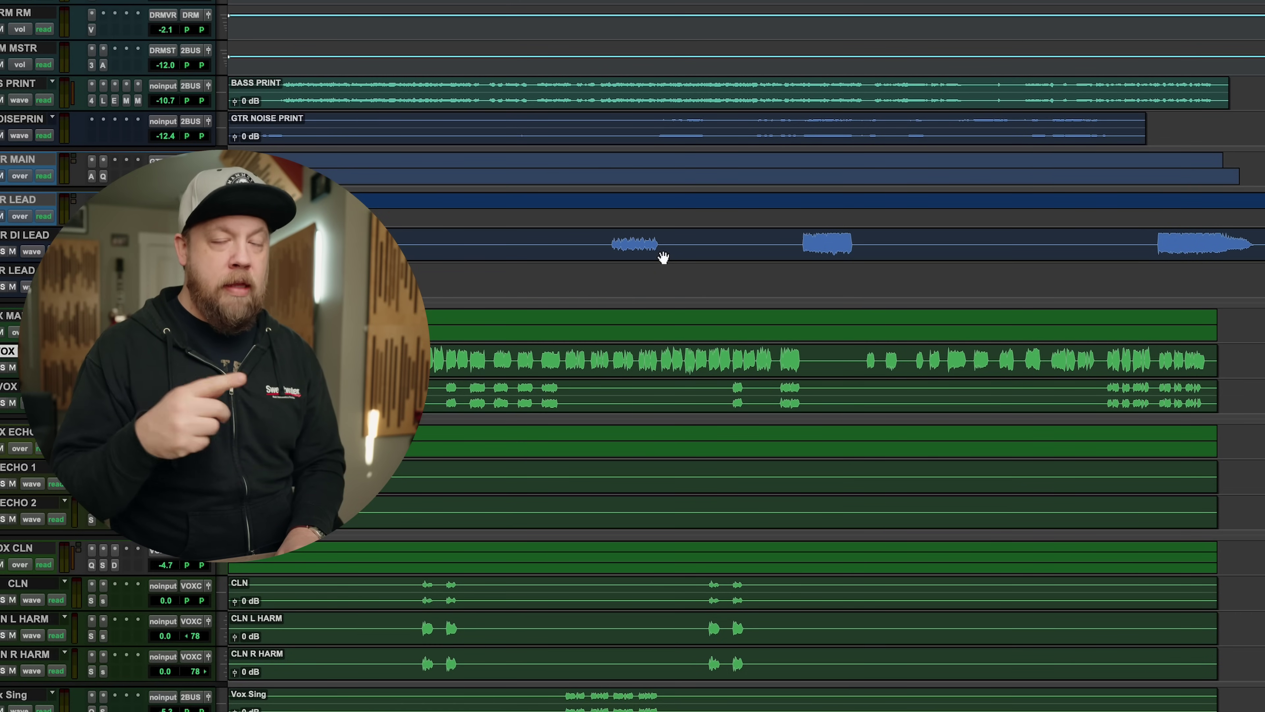
Play the full mix while looking over the drum, guitar and vocal tracks, and stop playback
key("space")
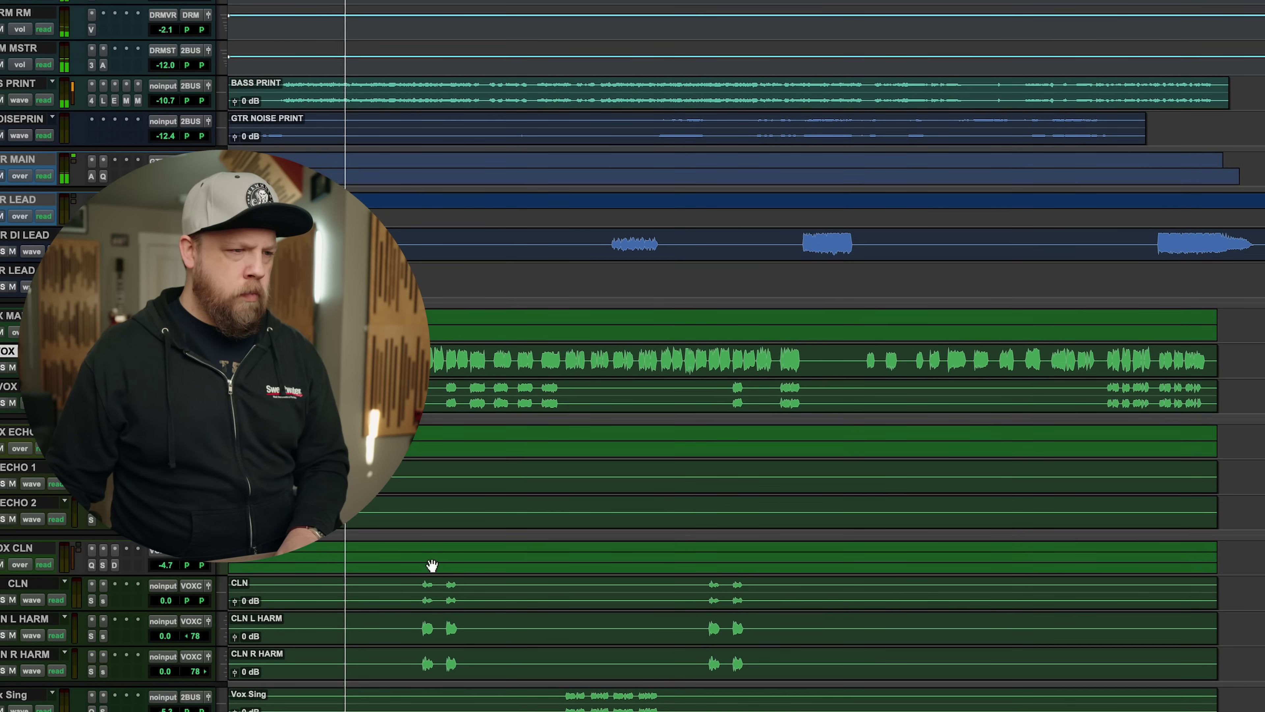
scroll(432, 565, "up", 10)
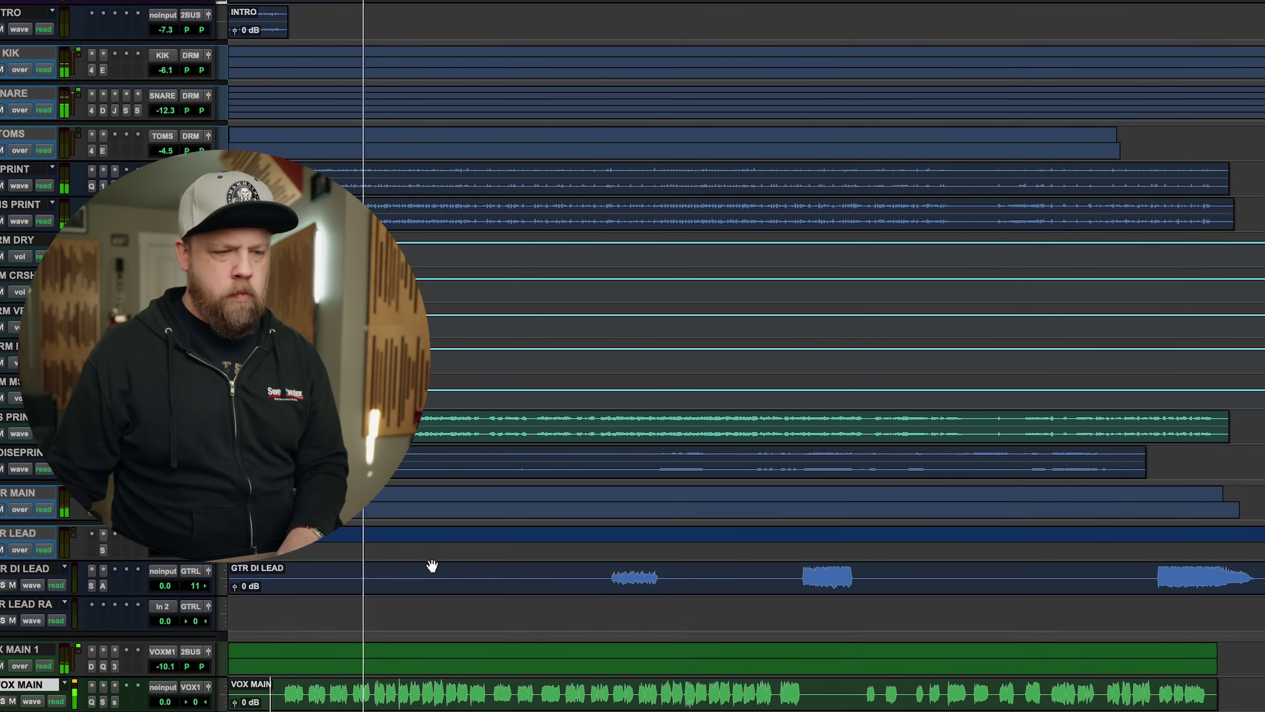
scroll(432, 565, "down", 8)
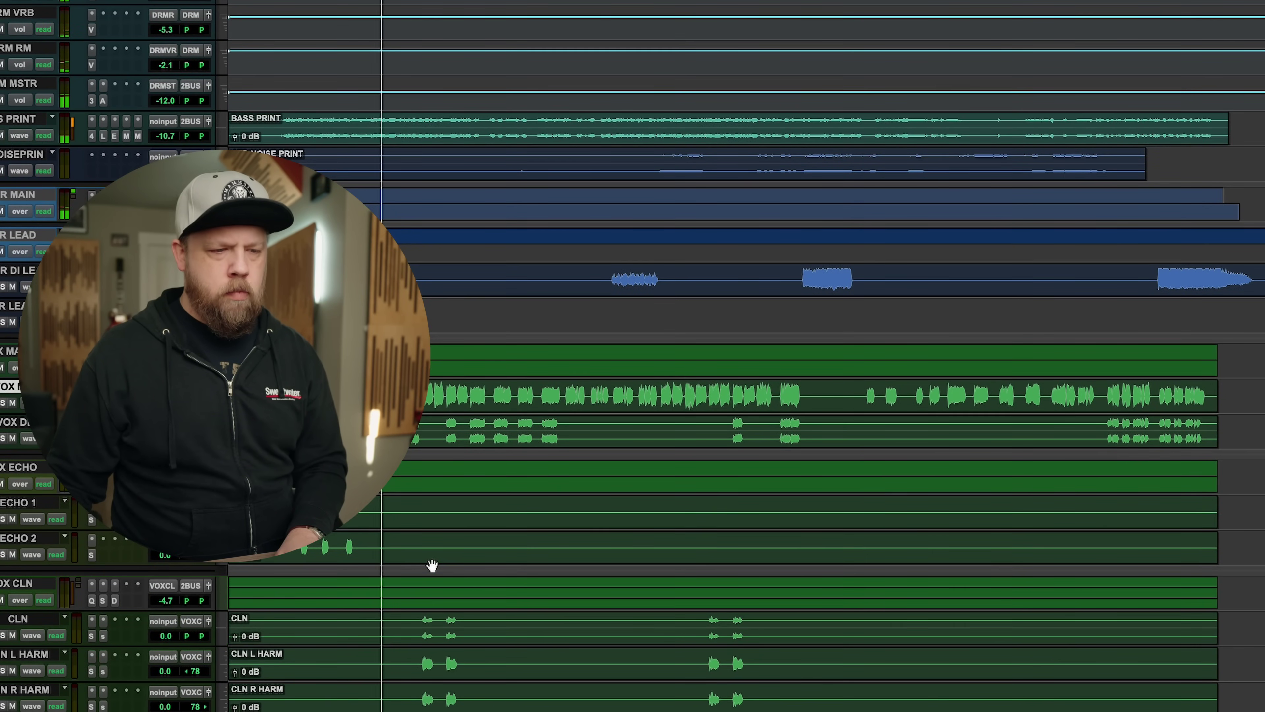
scroll(432, 565, "up", 6)
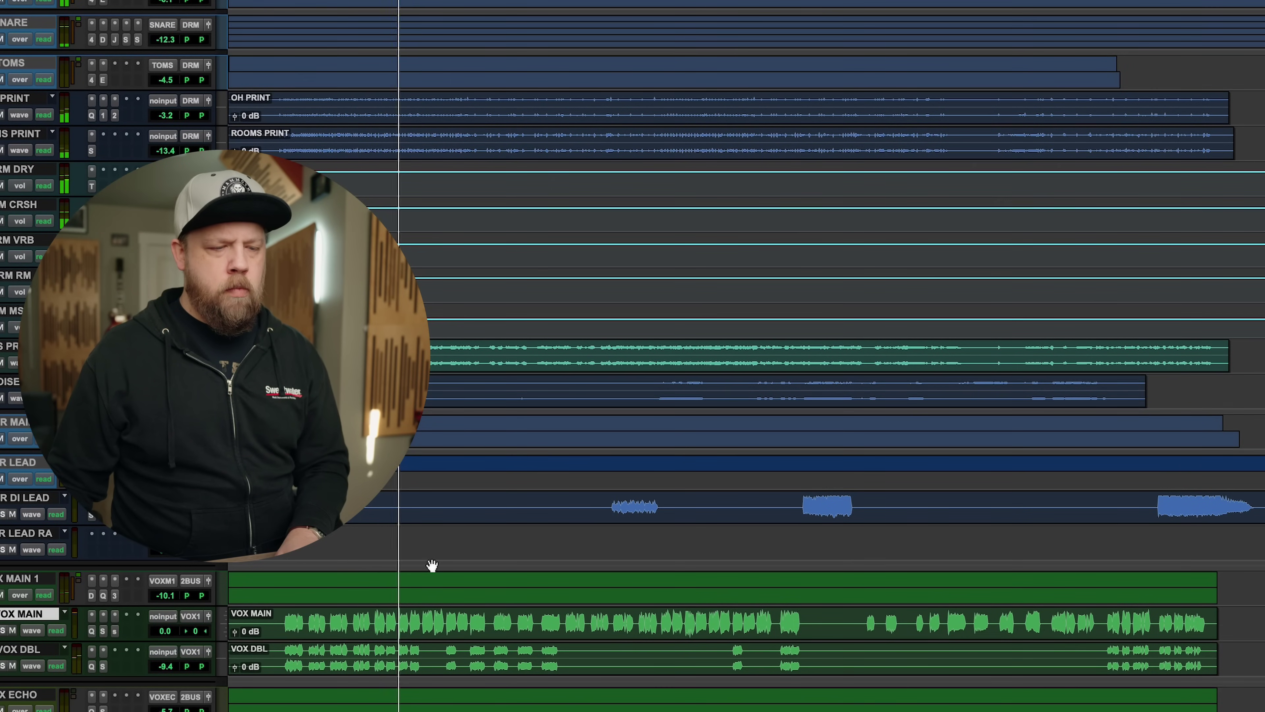
scroll(432, 565, "down", 4)
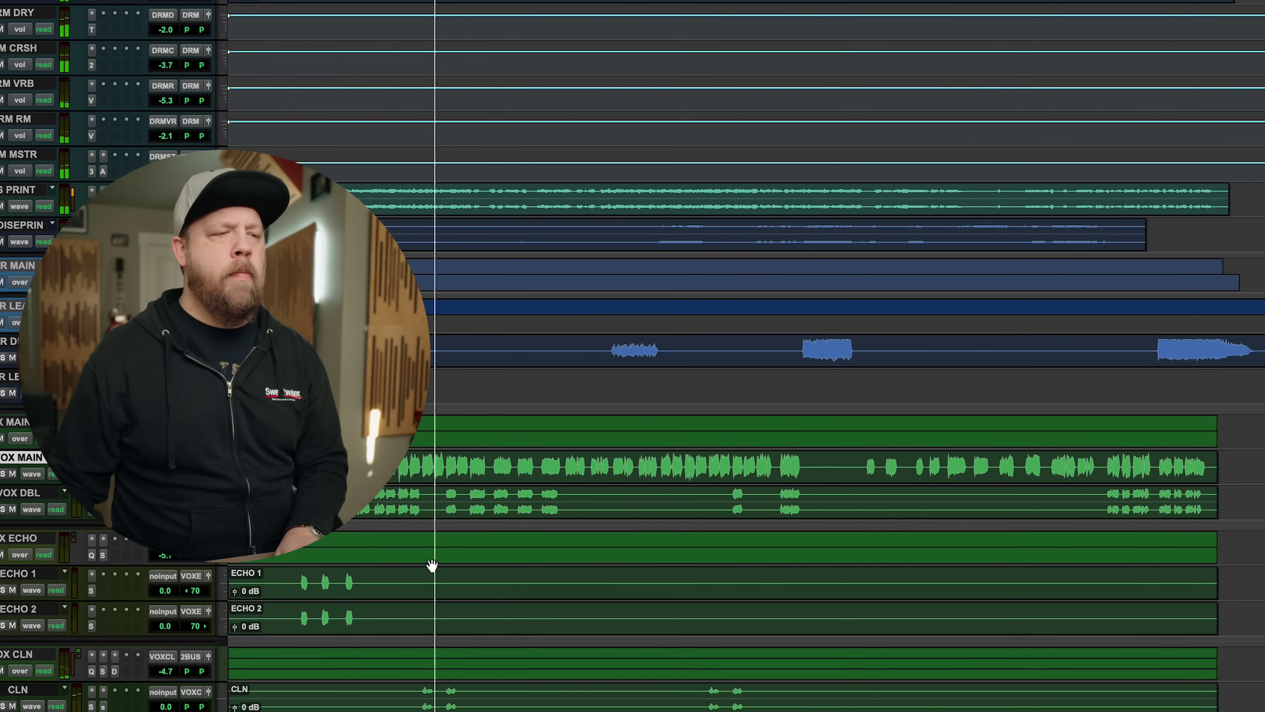
key("space")
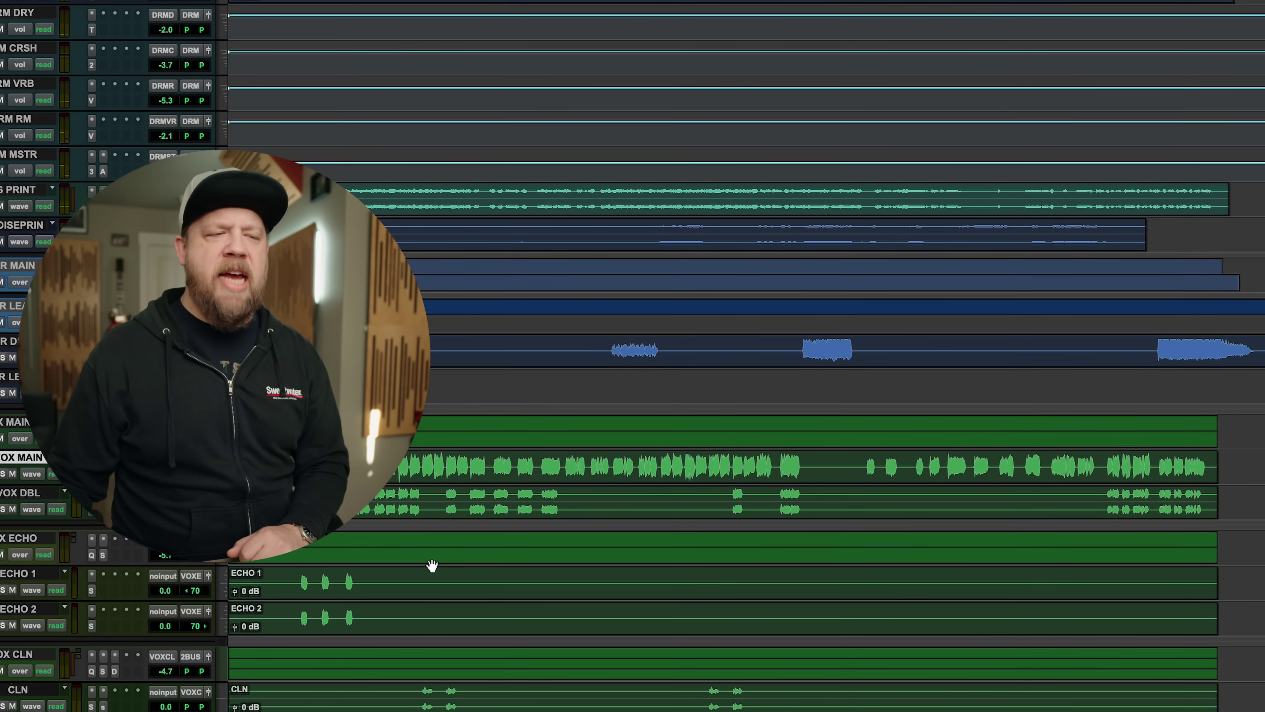
Open the Level-Loc inserted on the SNARE track and listen to the soloed snare through it
scroll(432, 565, "up", 5)
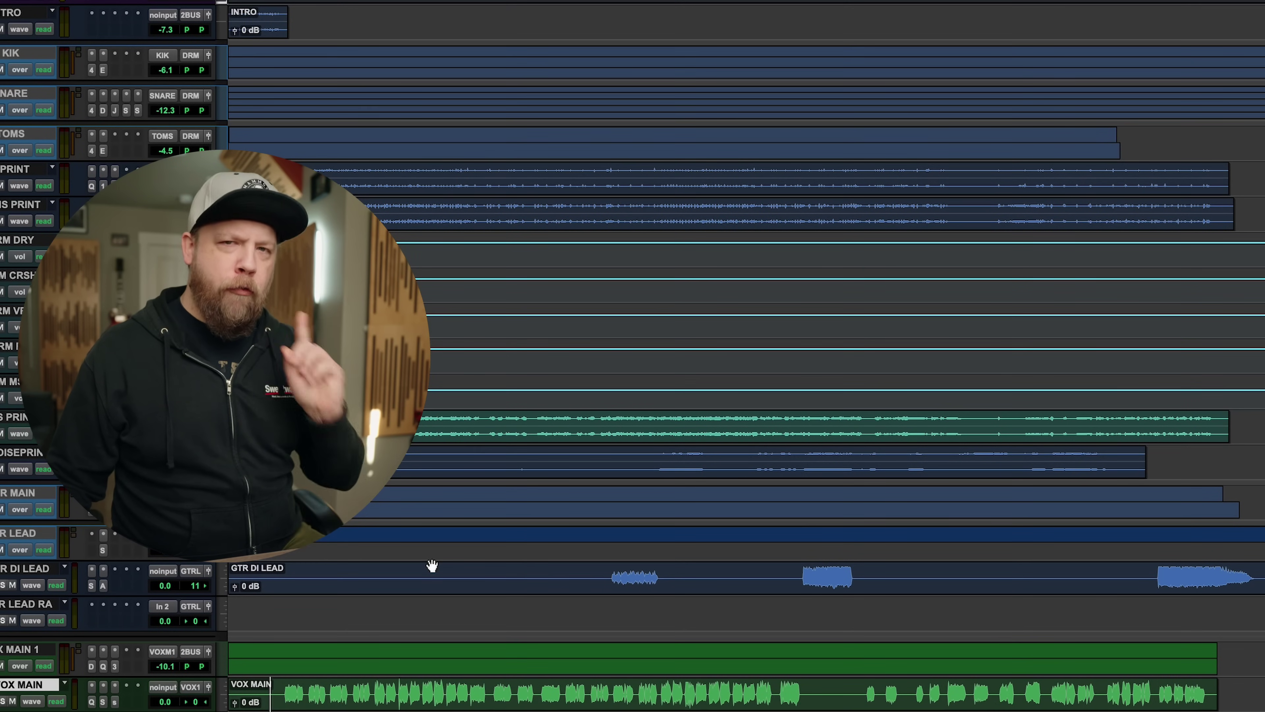
left_click(137, 110)
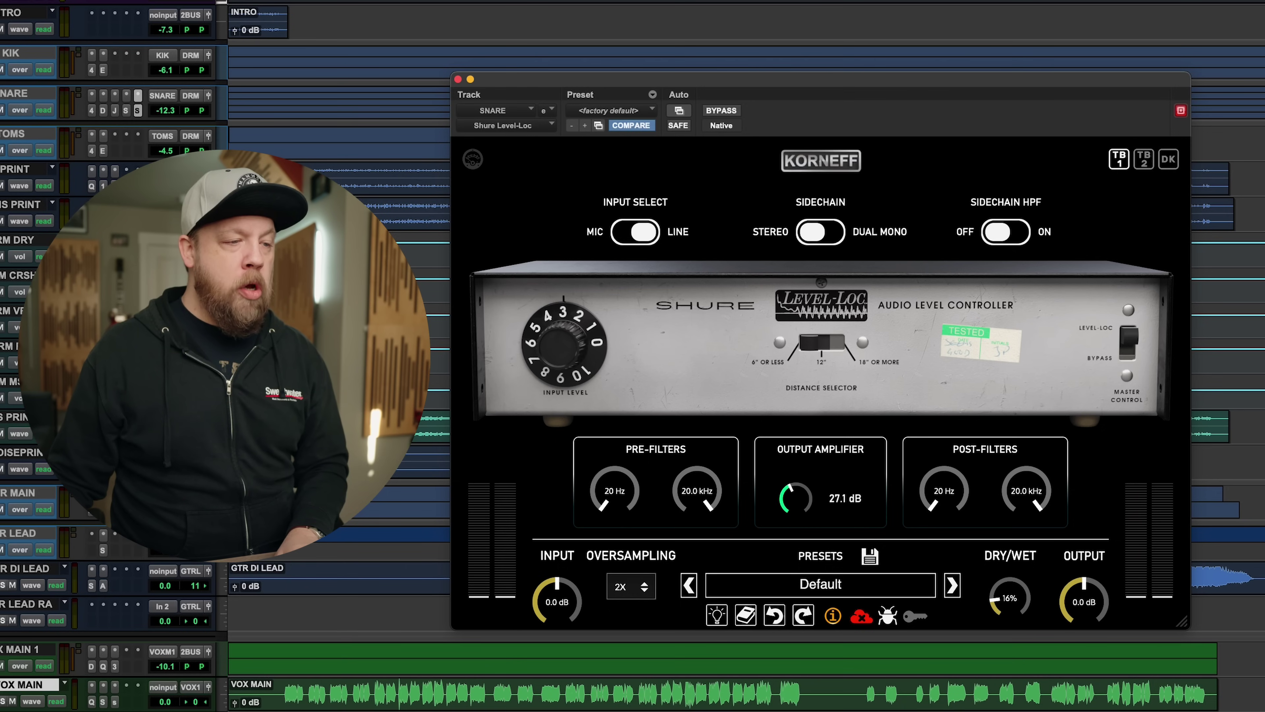
left_click(270, 695)
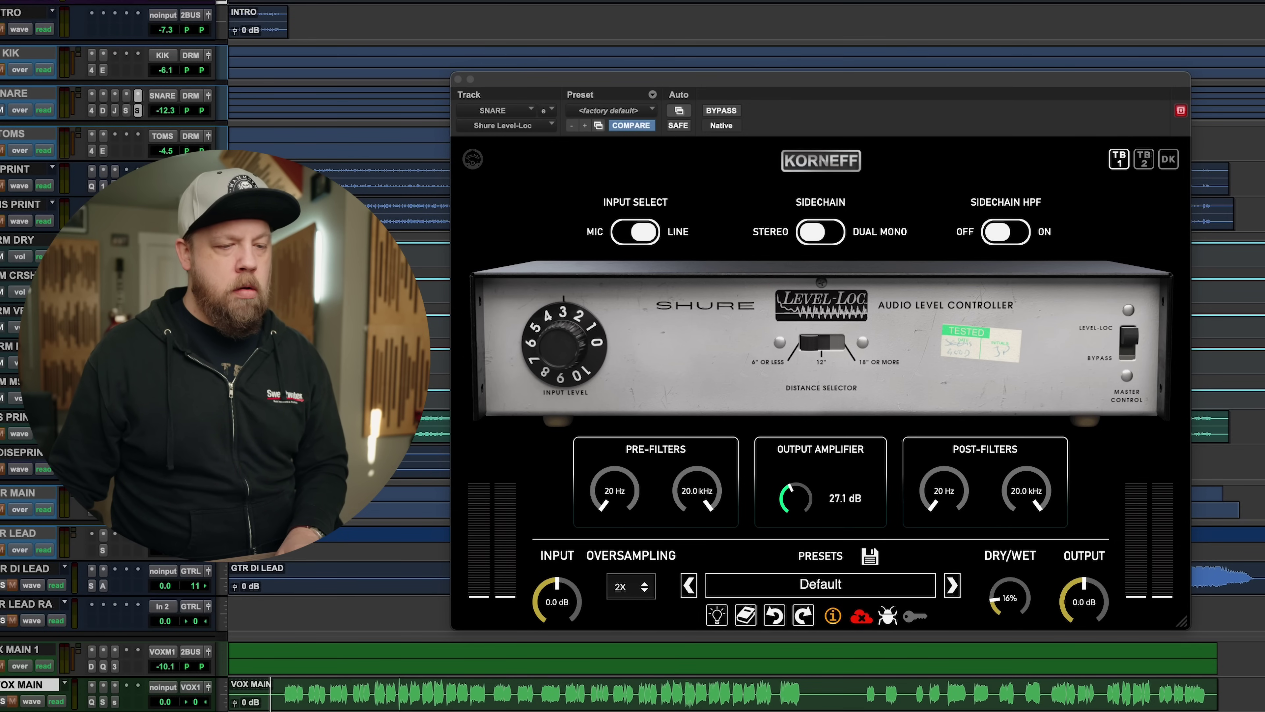
key("space")
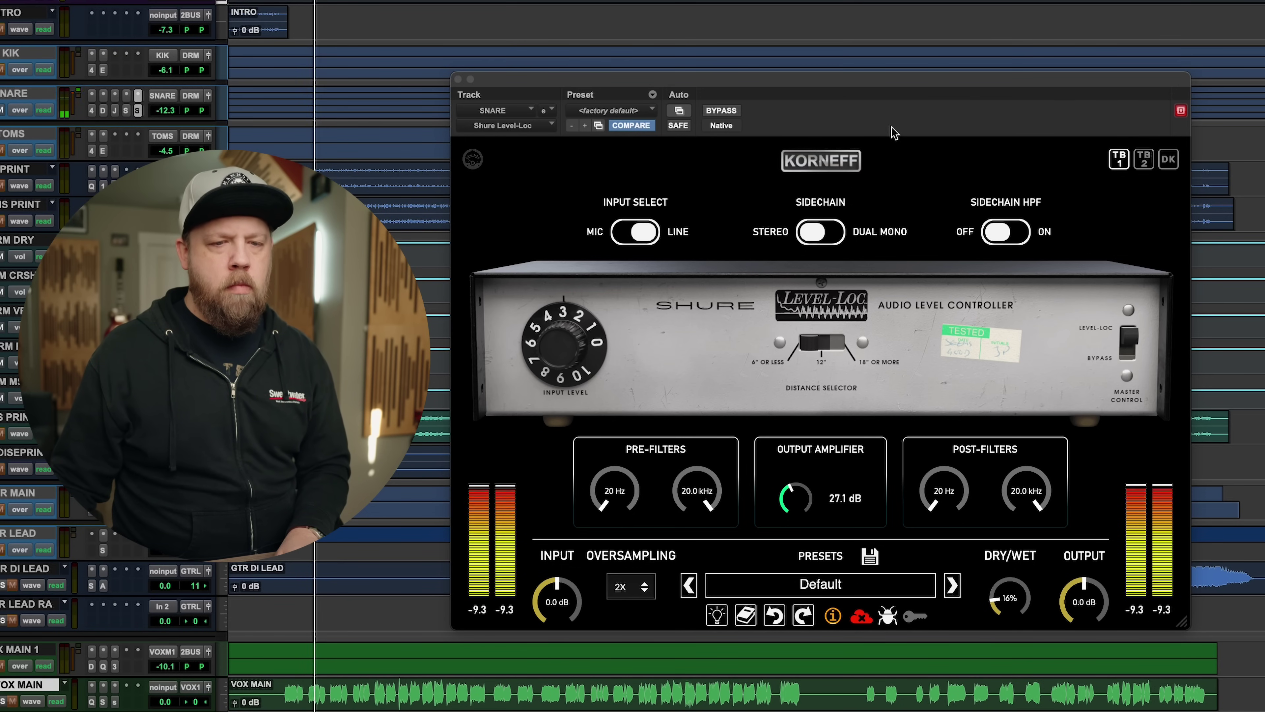
key("space")
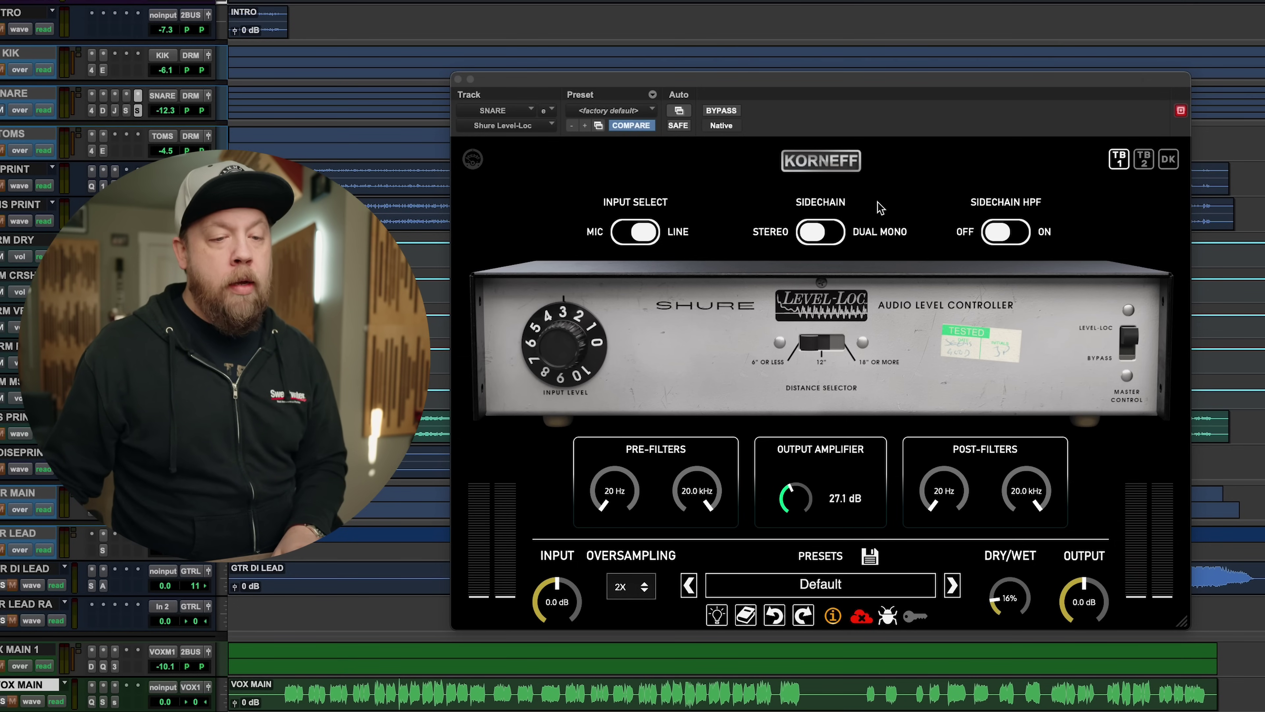
Review the snare Level-Loc's internal controls, and compare the soloed snare with the plug-in bypassed and active
left_click(811, 161)
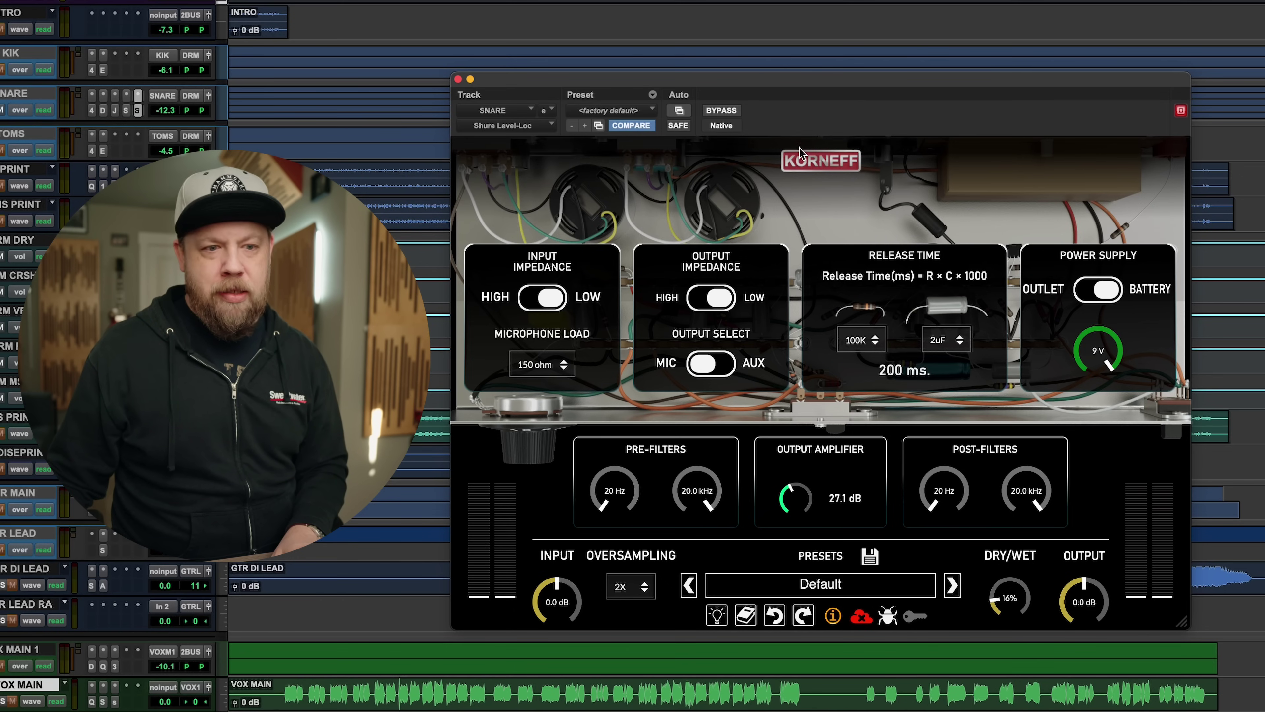
left_click(804, 162)
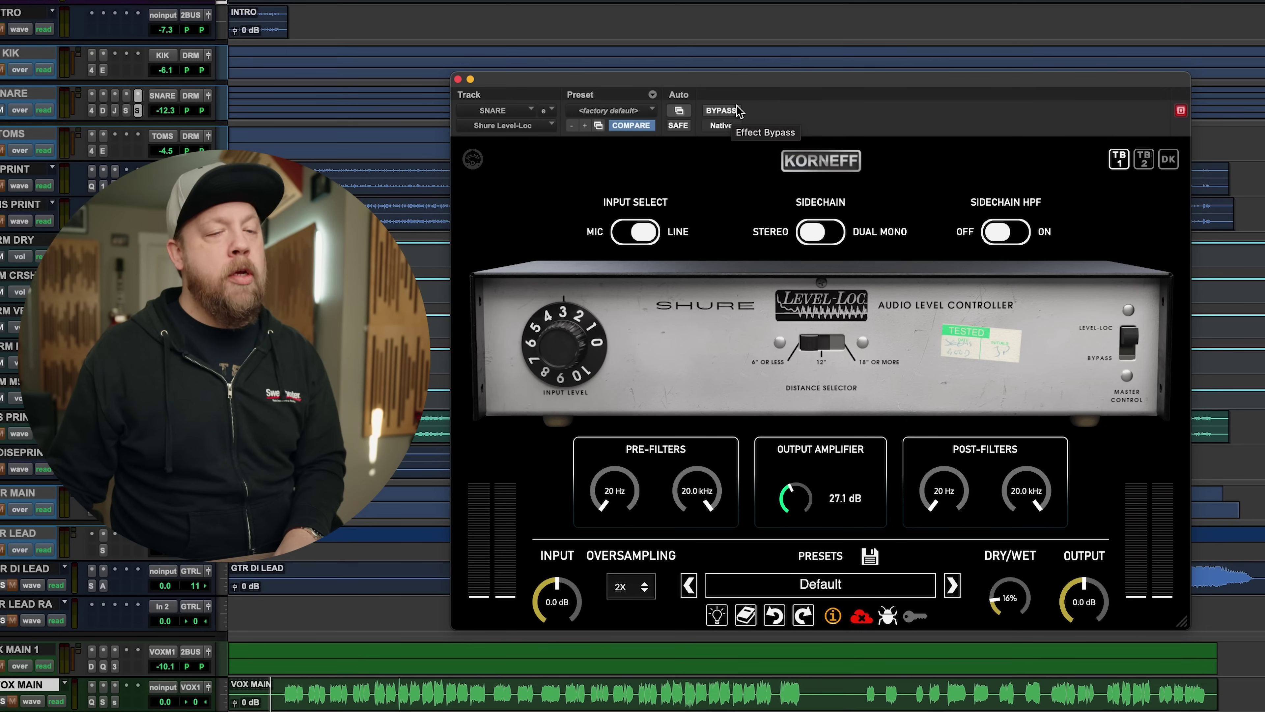
key("space")
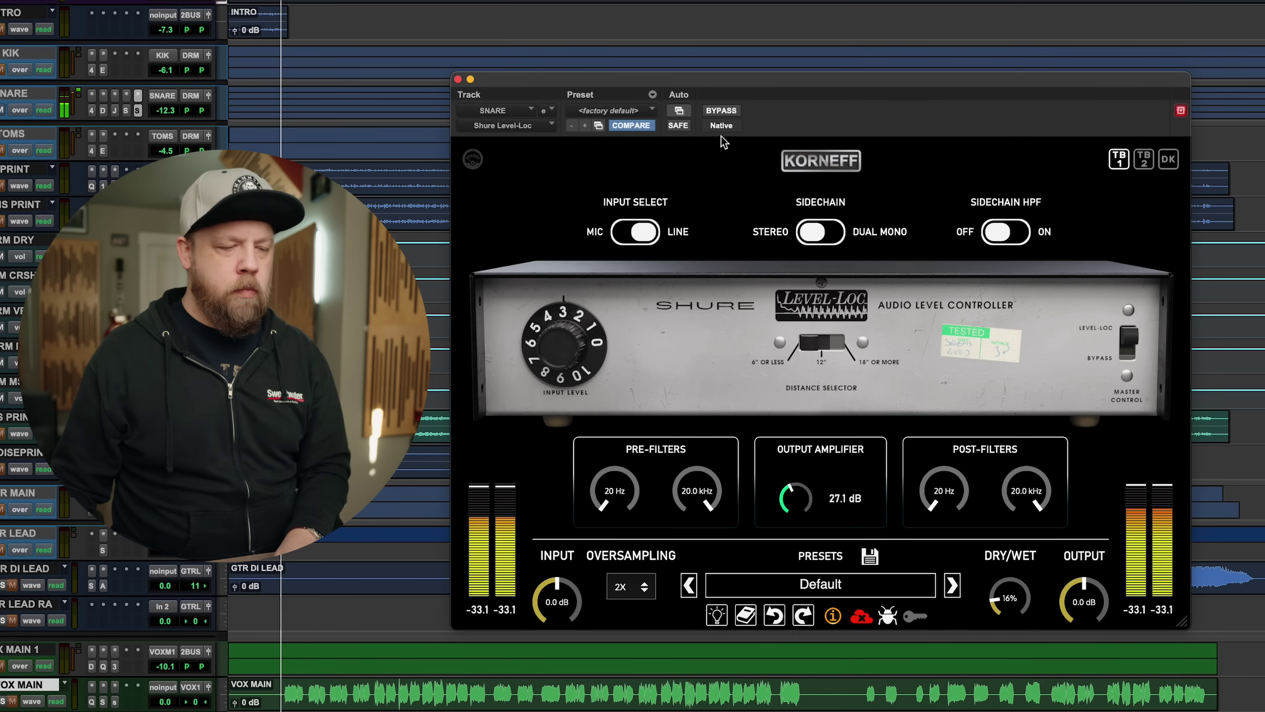
left_click(719, 111)
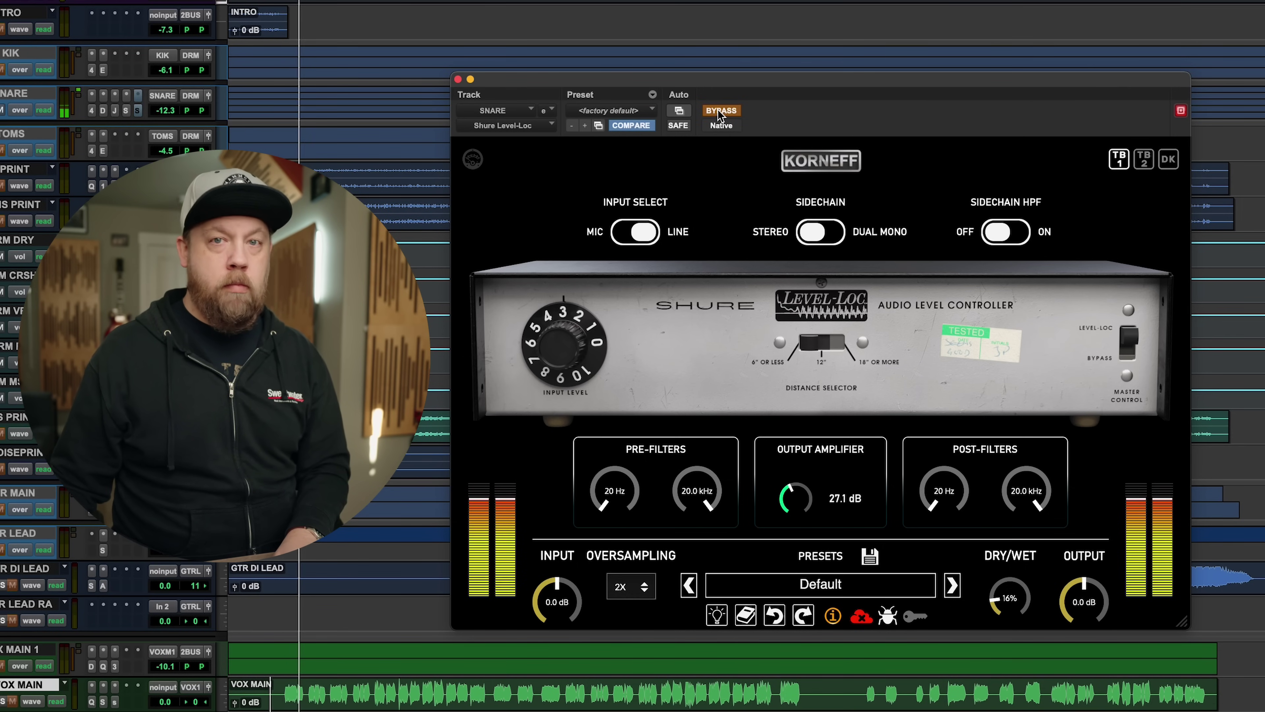
left_click(719, 111)
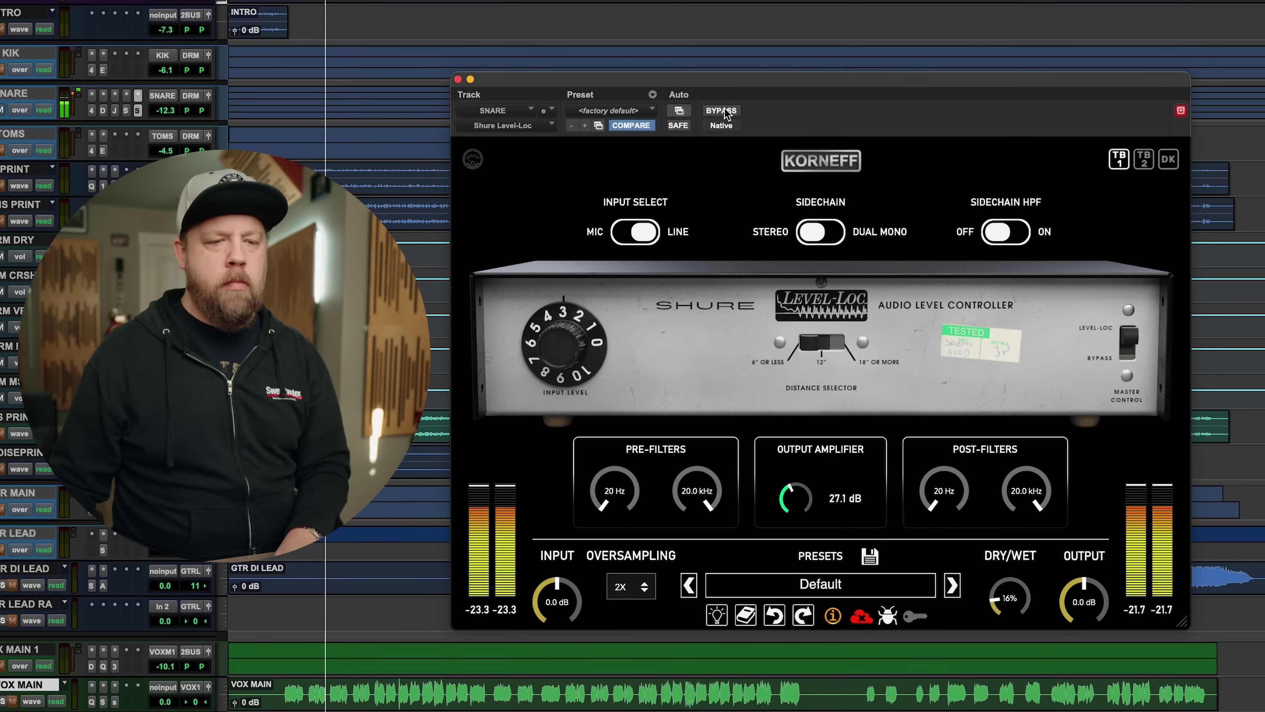
left_click(721, 111)
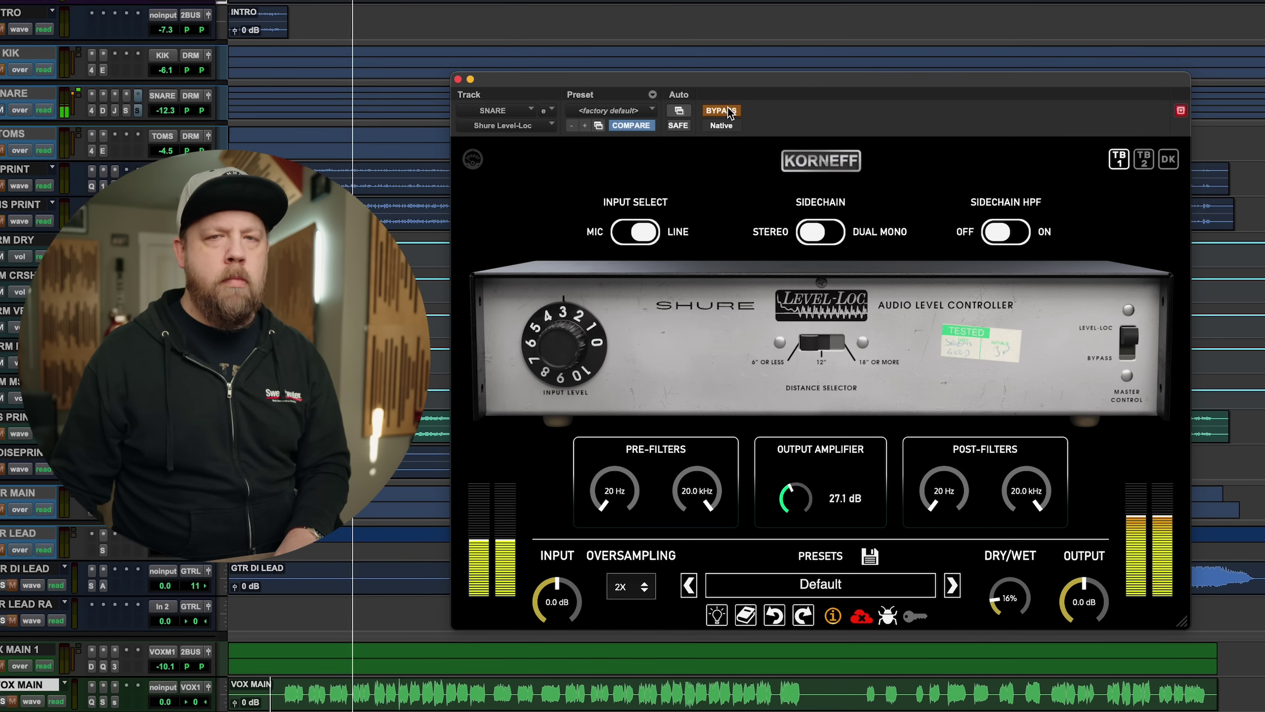
left_click(722, 111)
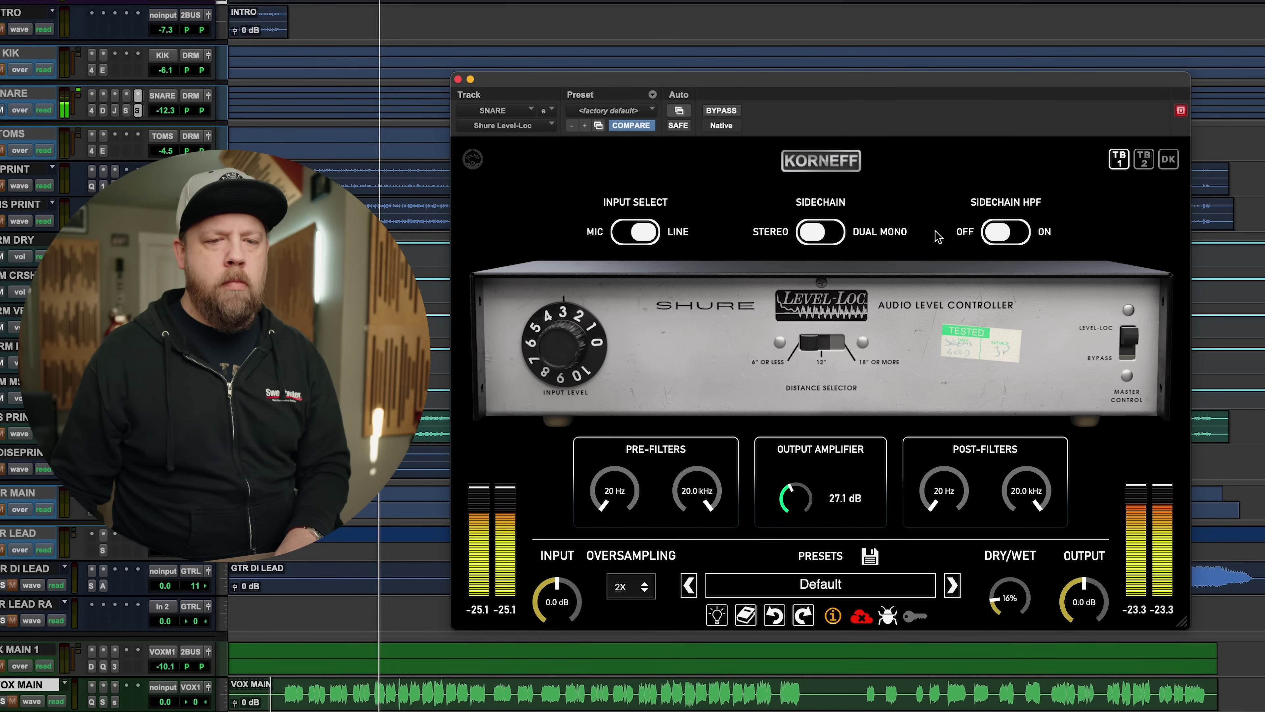
key("space")
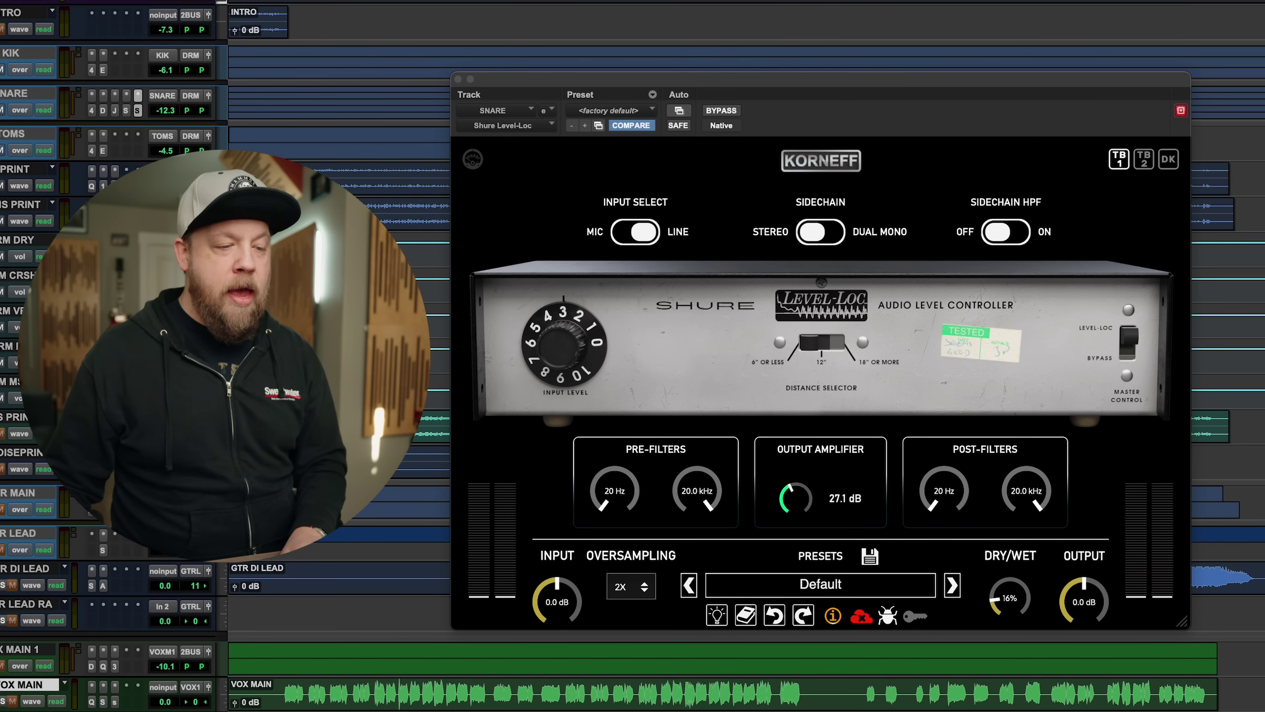
Play the snare together with the other drums, compare its Level-Loc bypassed and active, and stop playback
left_click(40, 417)
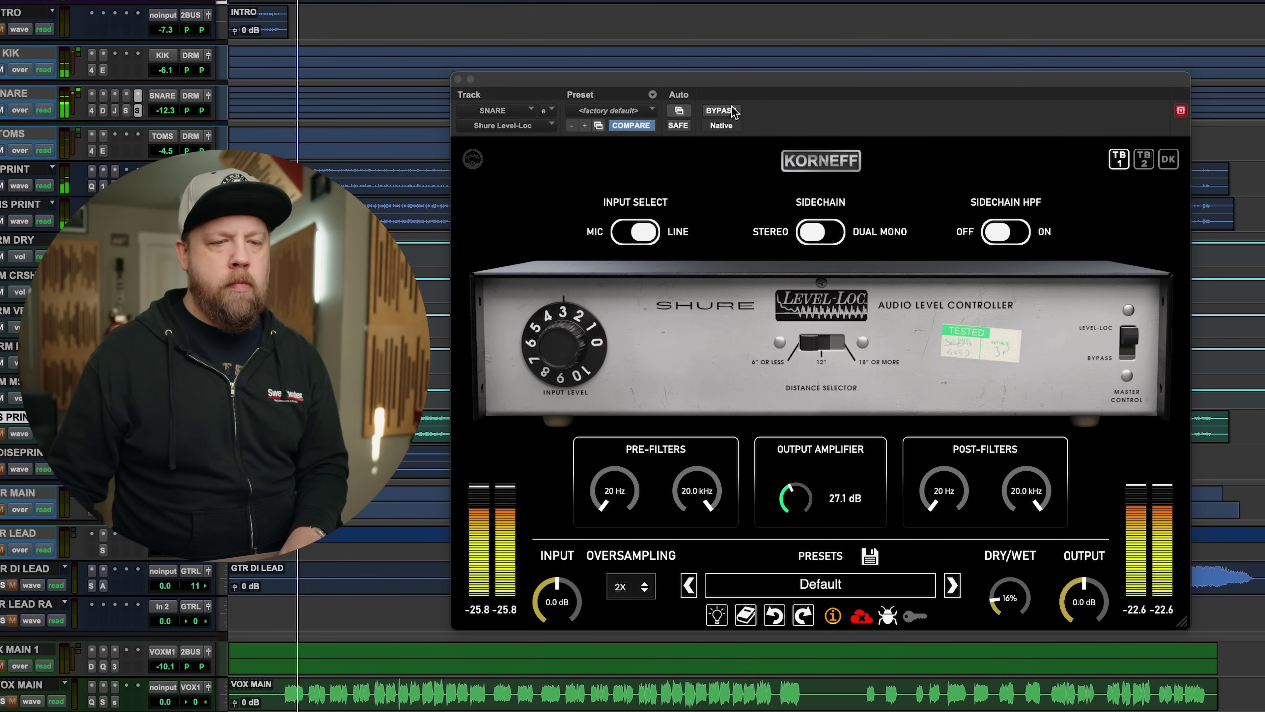
left_click(722, 111)
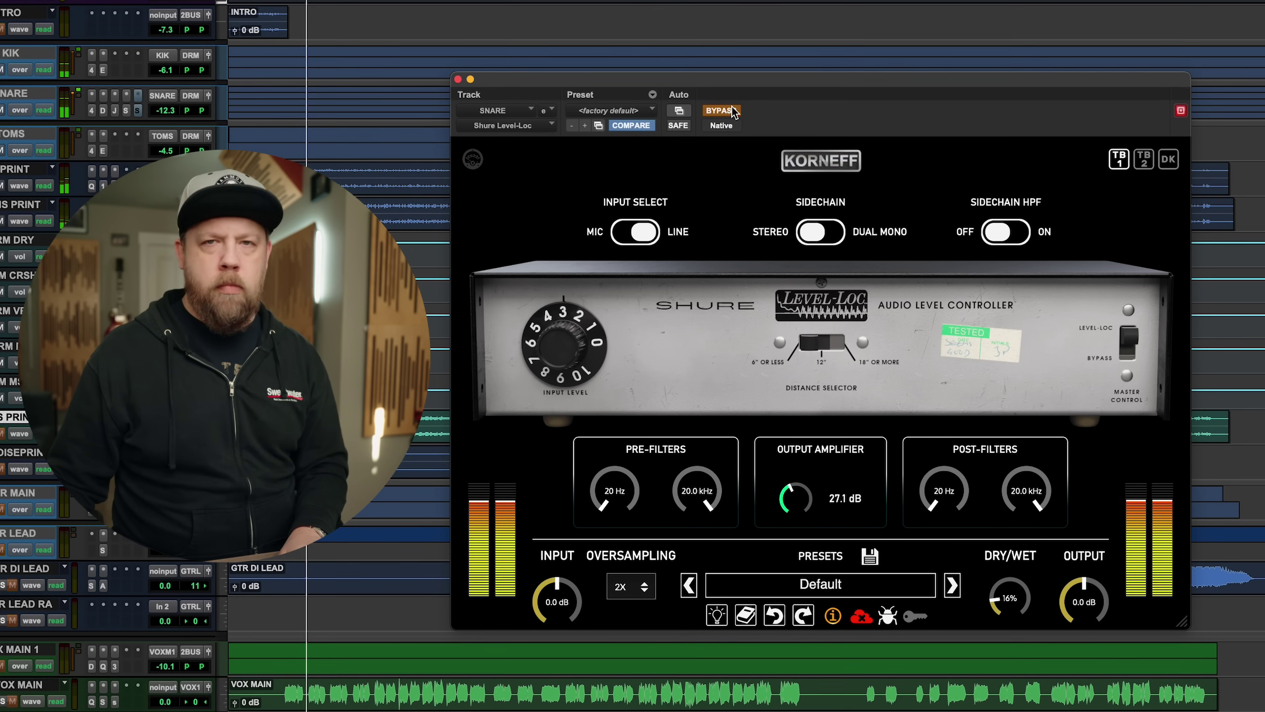
left_click(731, 110)
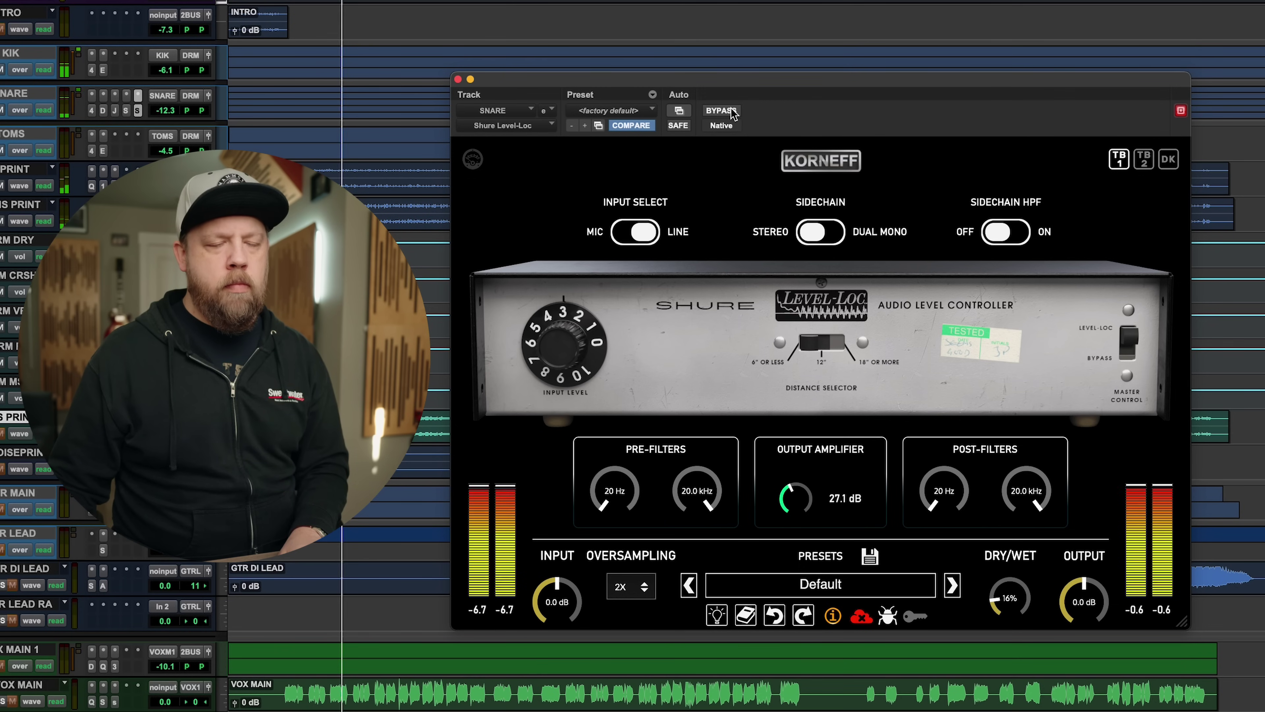
left_click(731, 111)
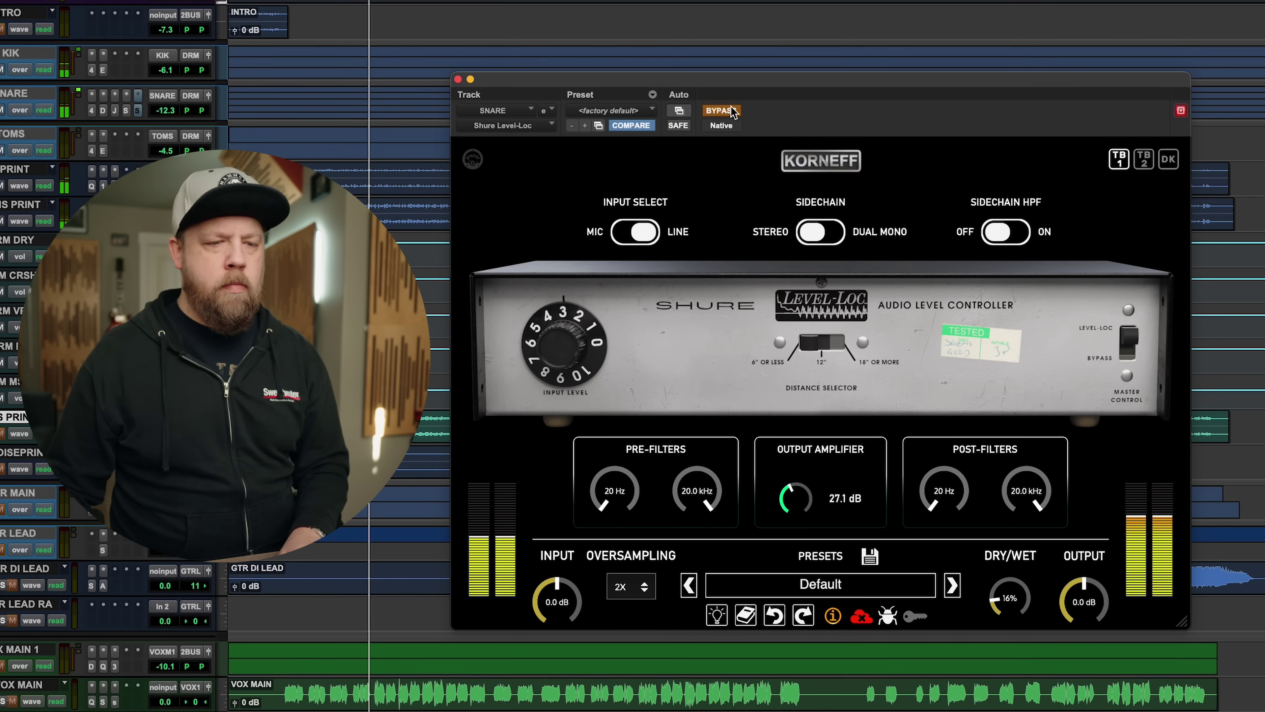
left_click(732, 111)
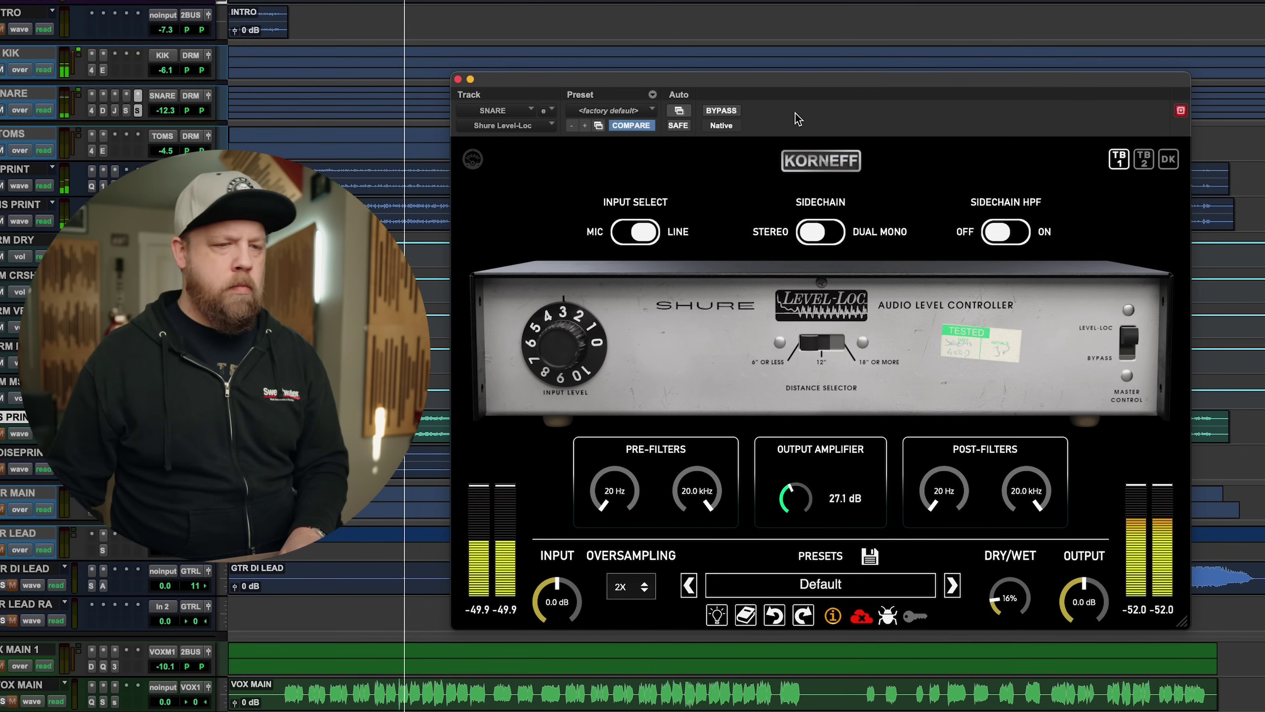
key("space")
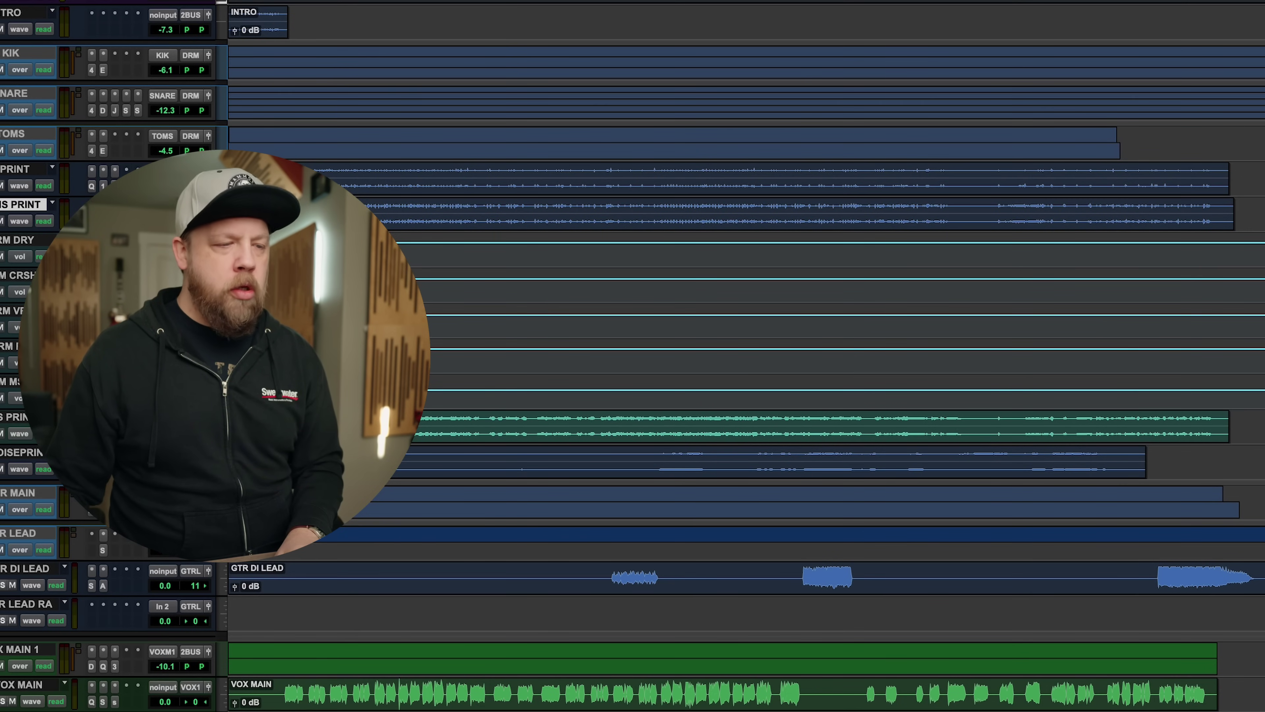
Open the Level-Loc on the ROOMS PRINT track, review its internal controls, and return to the front view
left_click(92, 221)
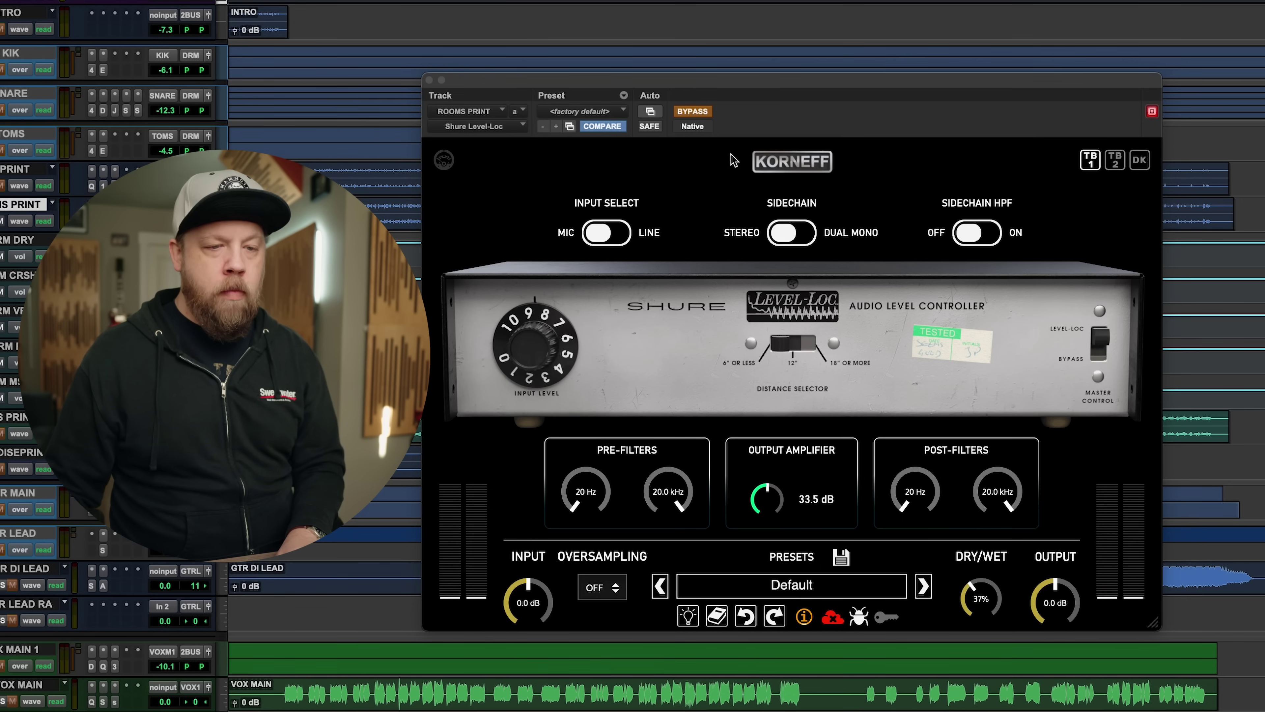
left_click(780, 166)
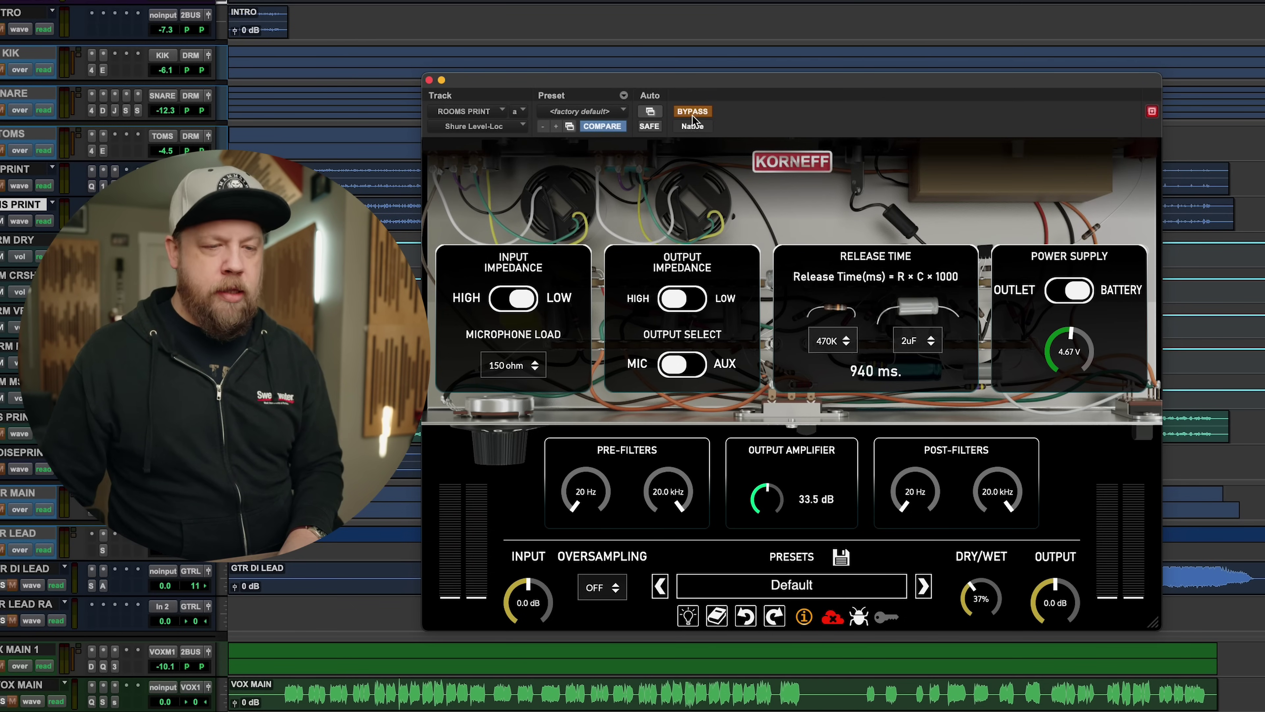
left_click(795, 161)
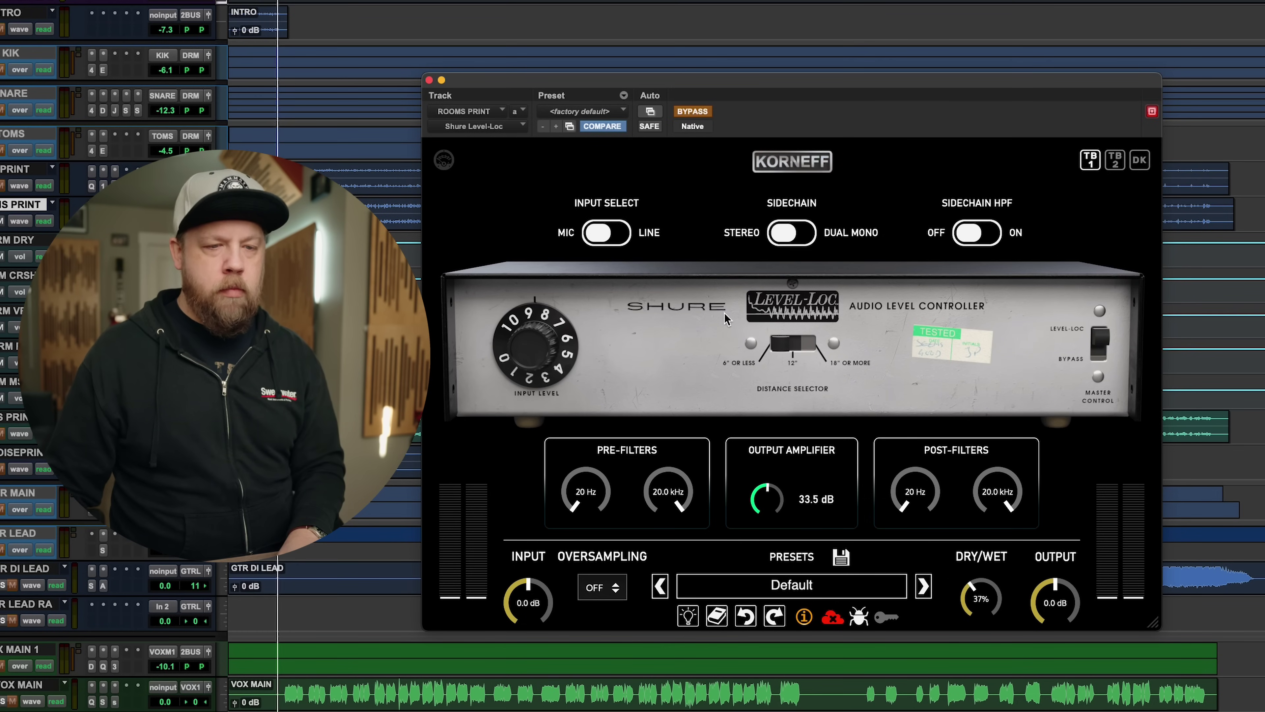
Compare the soloed ROOMS PRINT track with its Level-Loc active and bypassed during playback
left_click(700, 112)
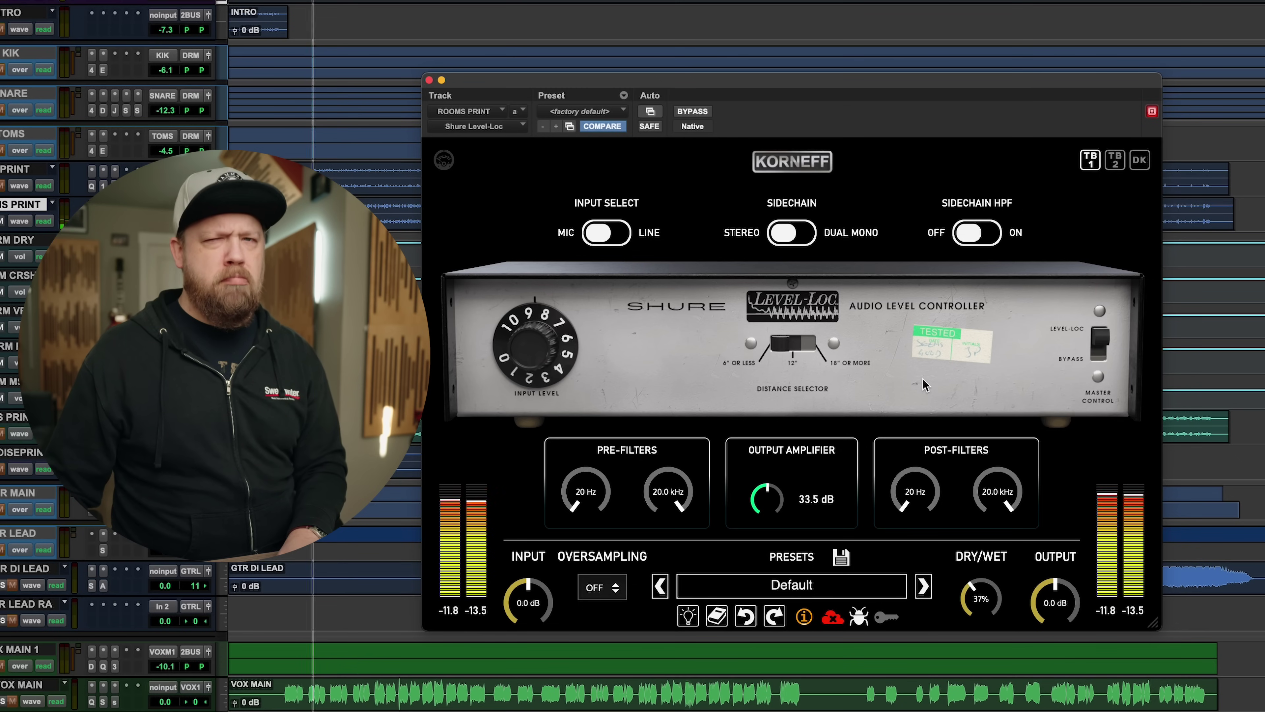
left_click(690, 111)
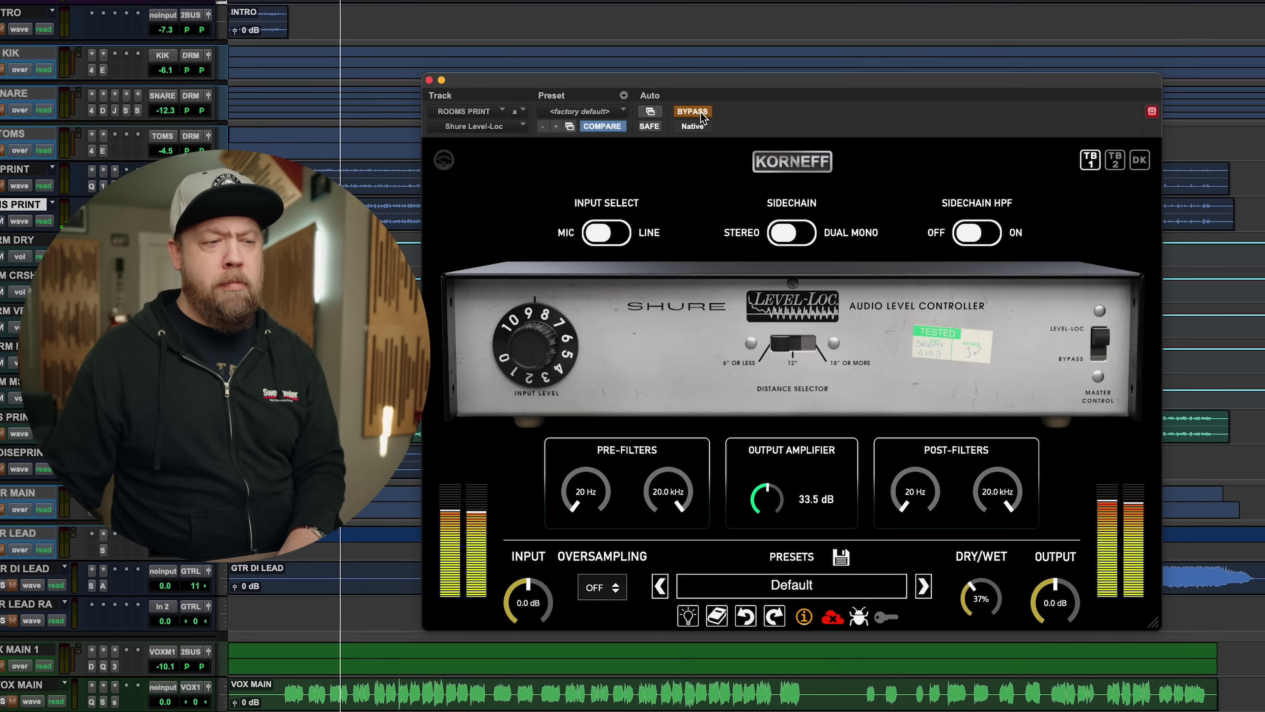
left_click(701, 114)
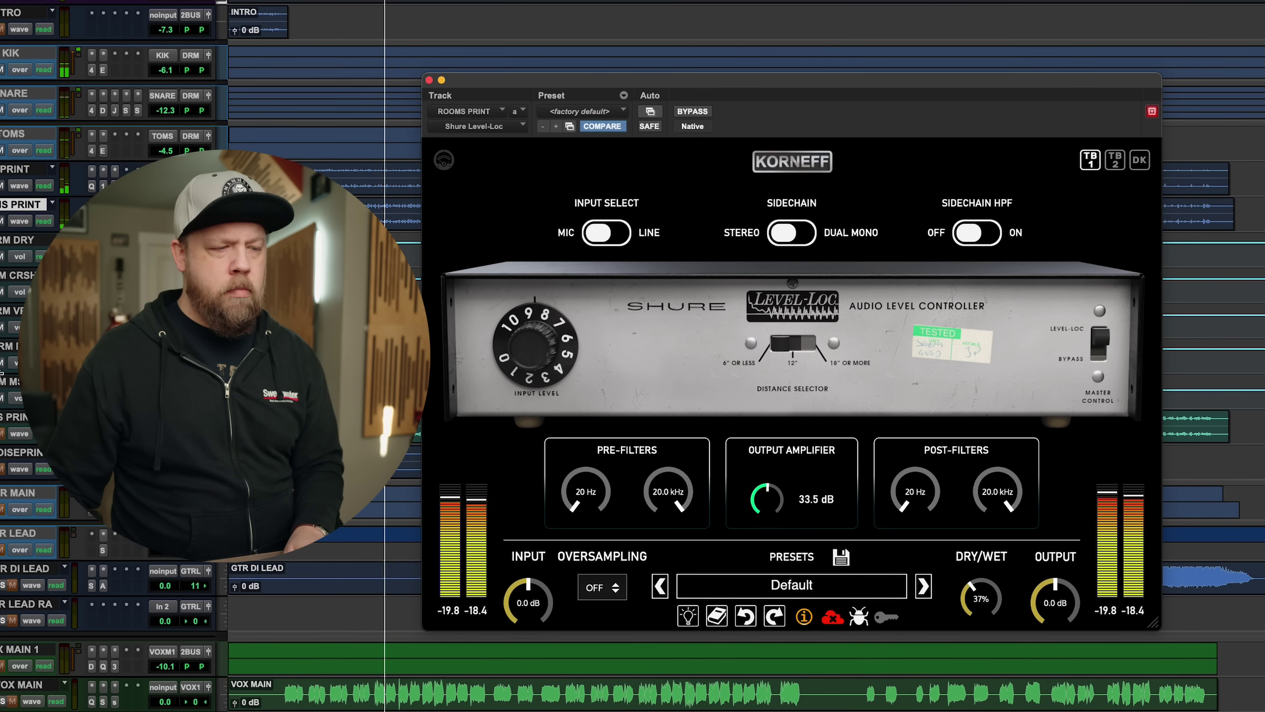
Compare the ROOMS PRINT Level-Loc bypassed and active within the full drum mix, leave it active, and stop playback
left_click(1, 405)
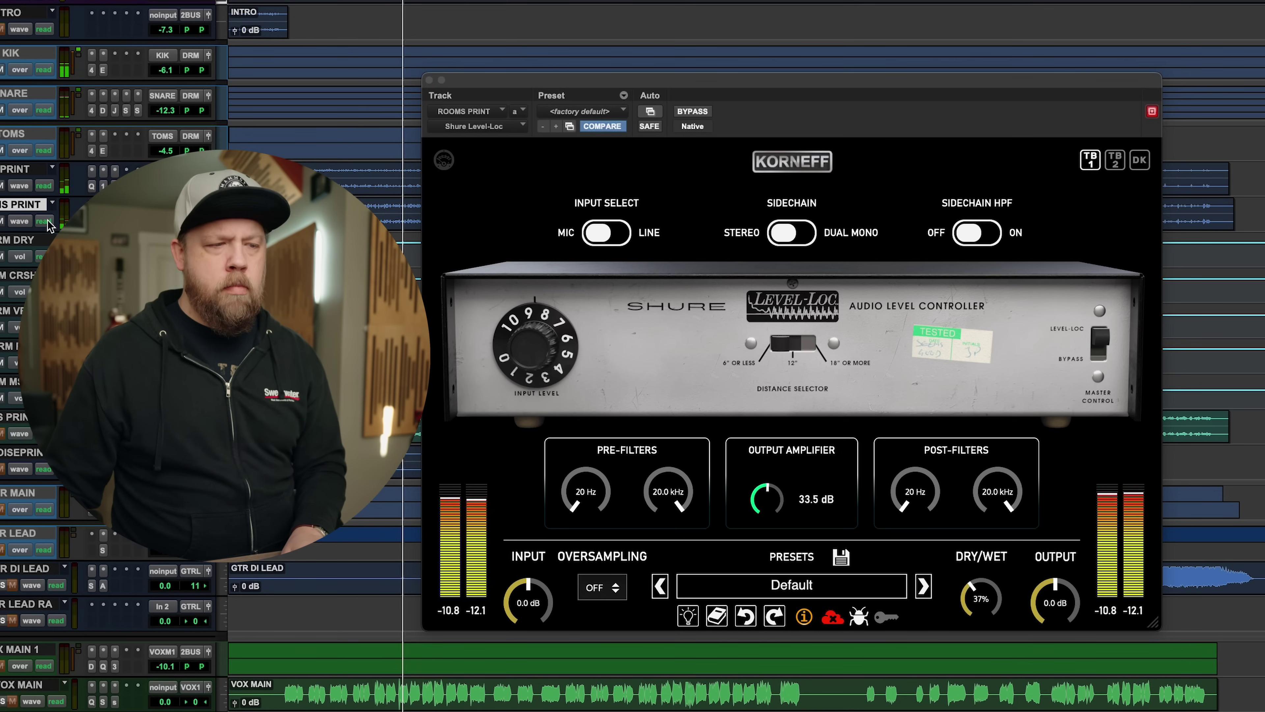
left_click(698, 112)
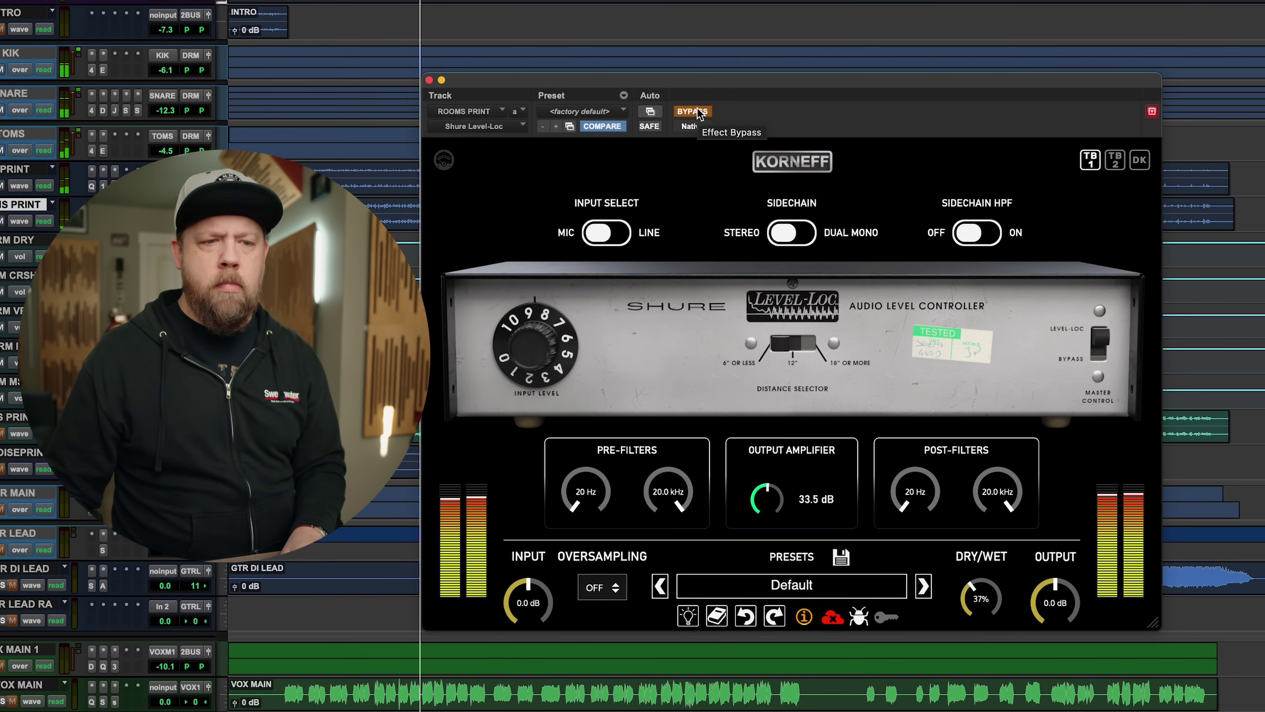
left_click(699, 114)
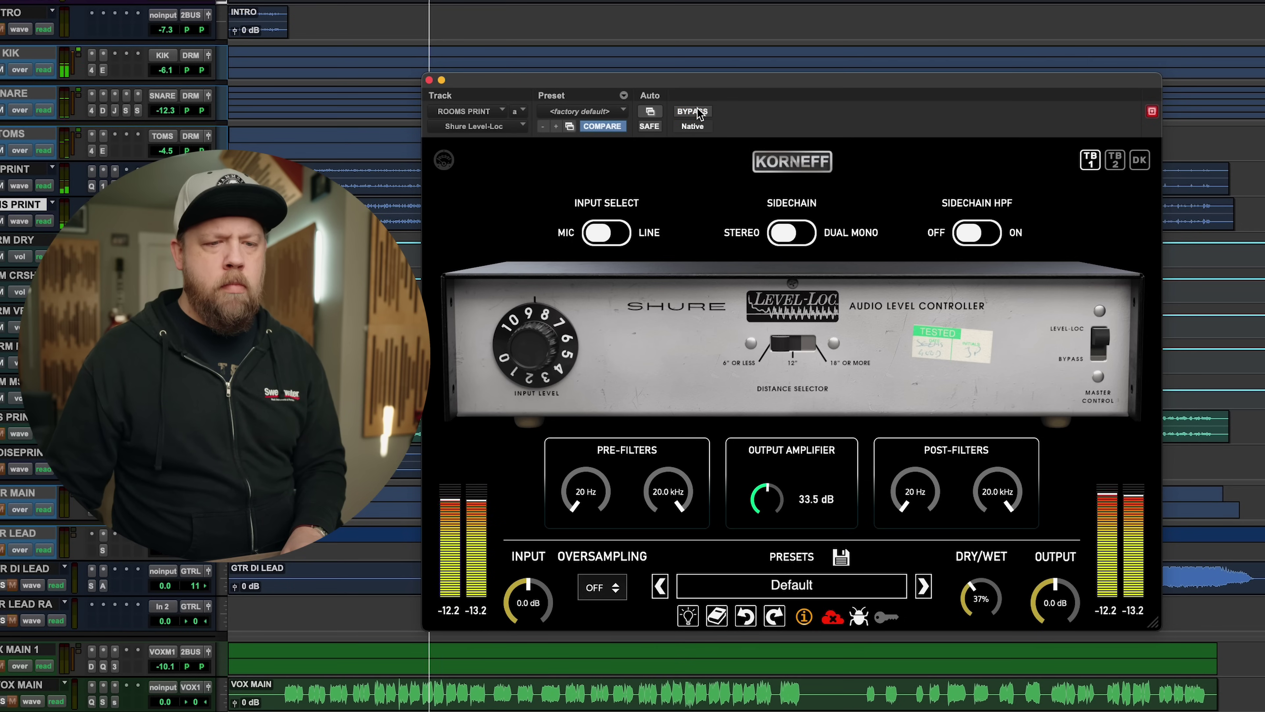
left_click(700, 114)
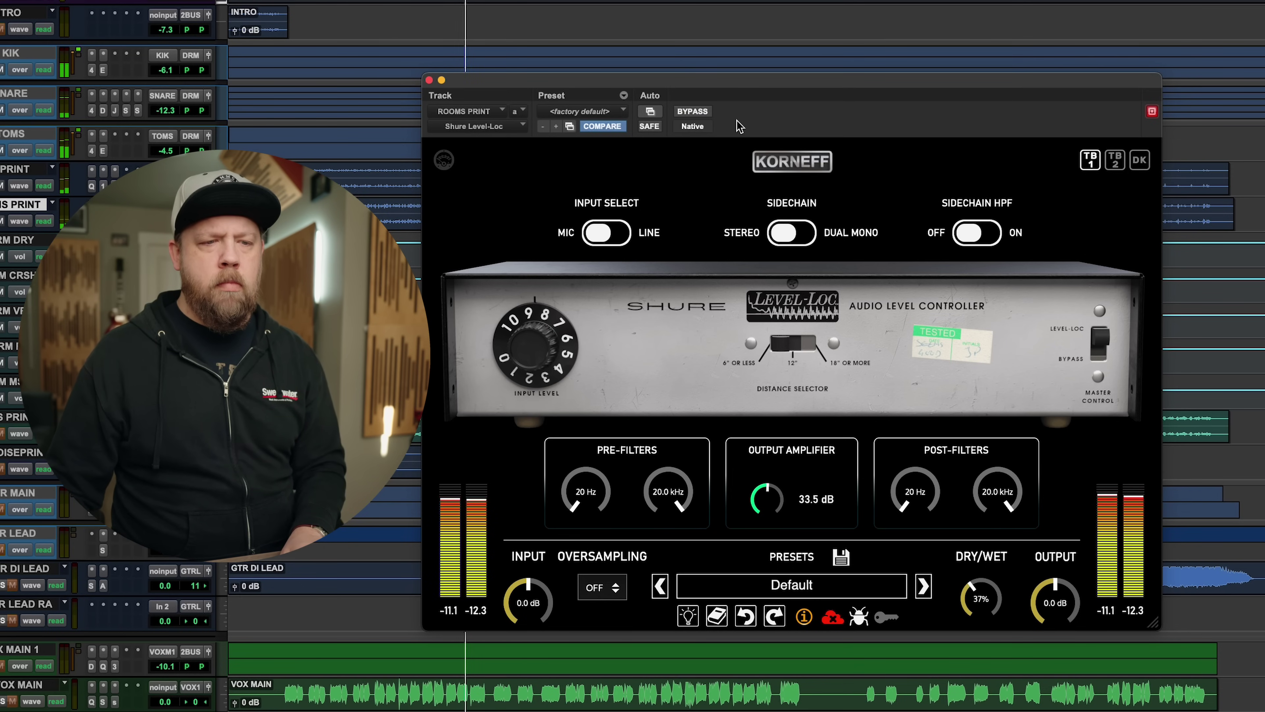
left_click(697, 115)
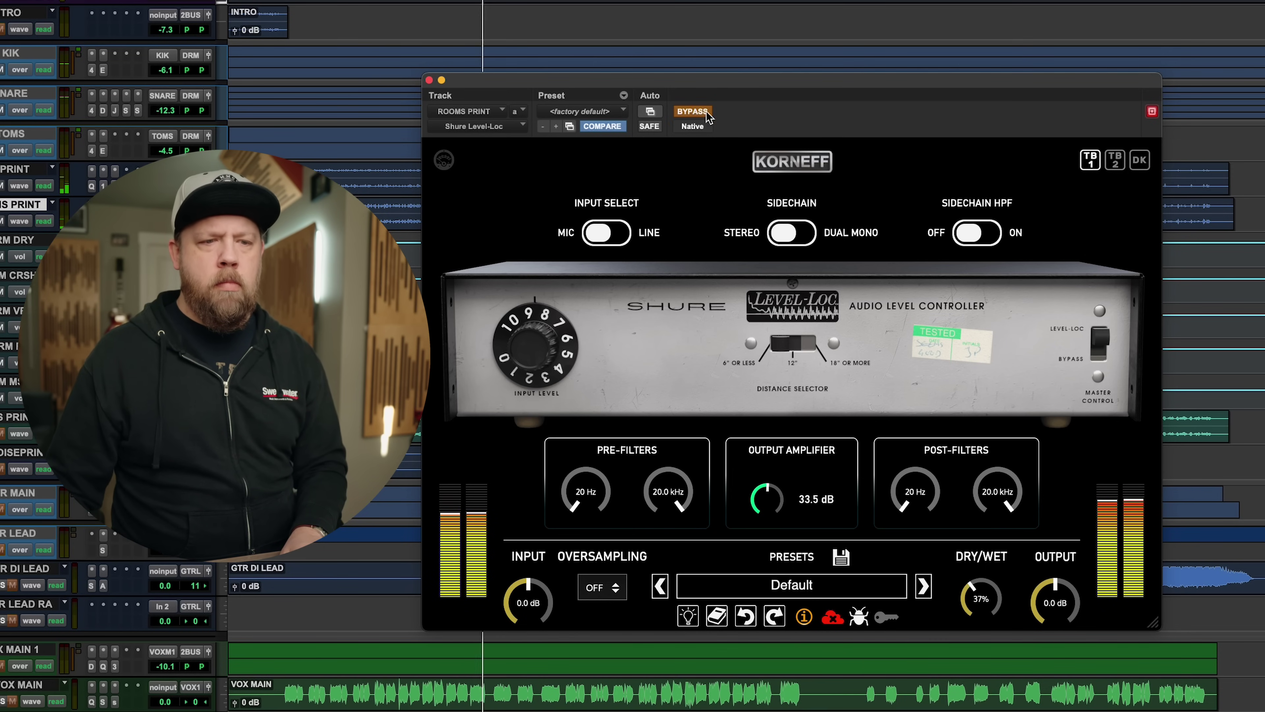
left_click(708, 114)
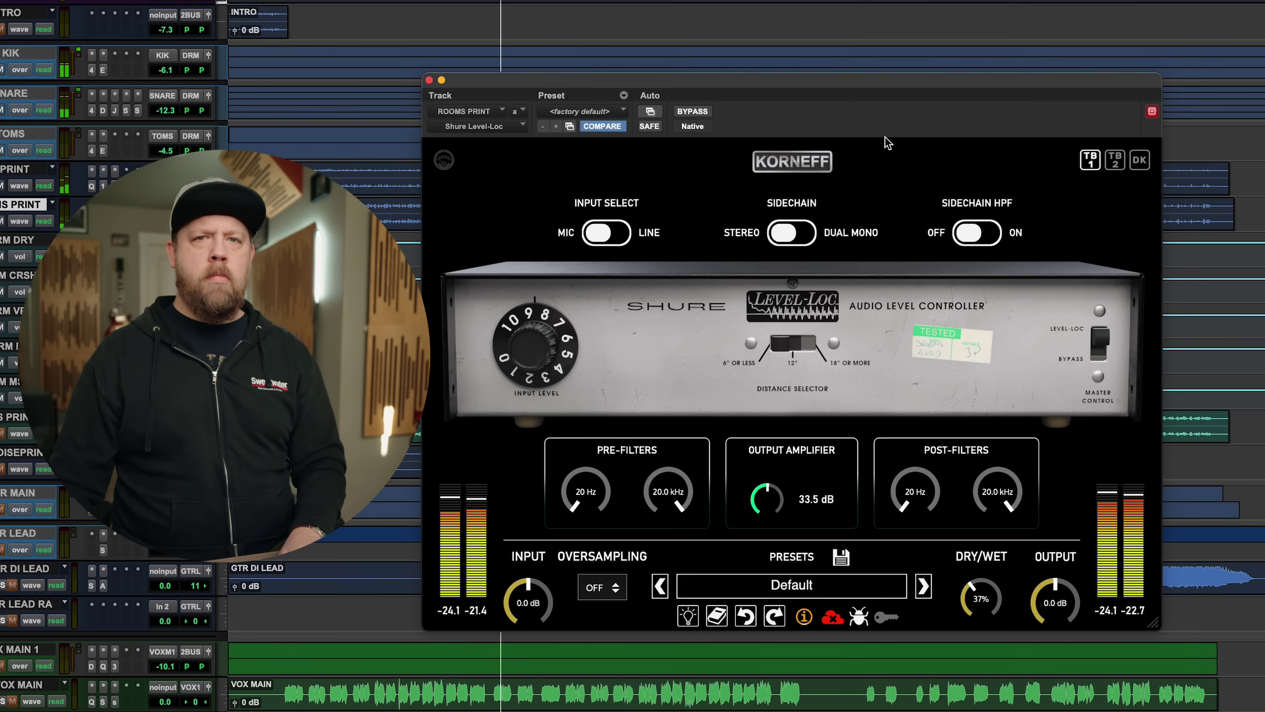
key("space")
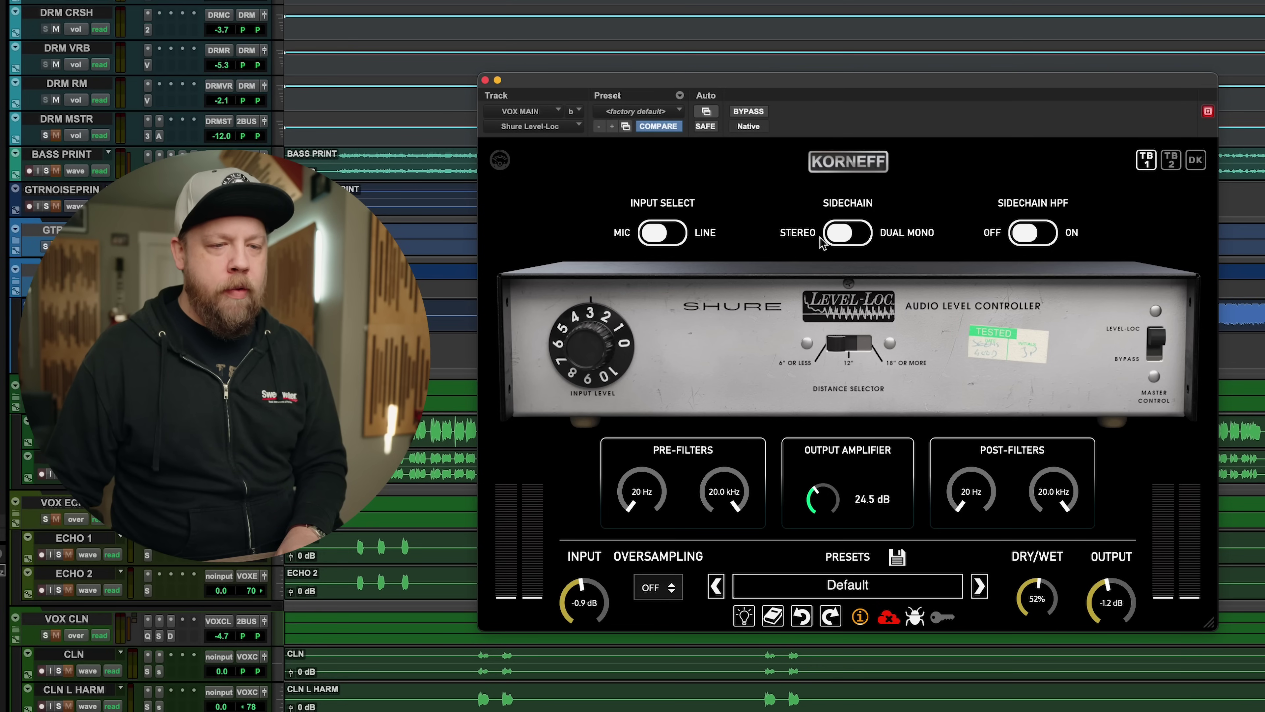
Play the mix and compare the VOX MAIN track's Level-Loc bypassed and active, leaving it active
left_click(748, 112)
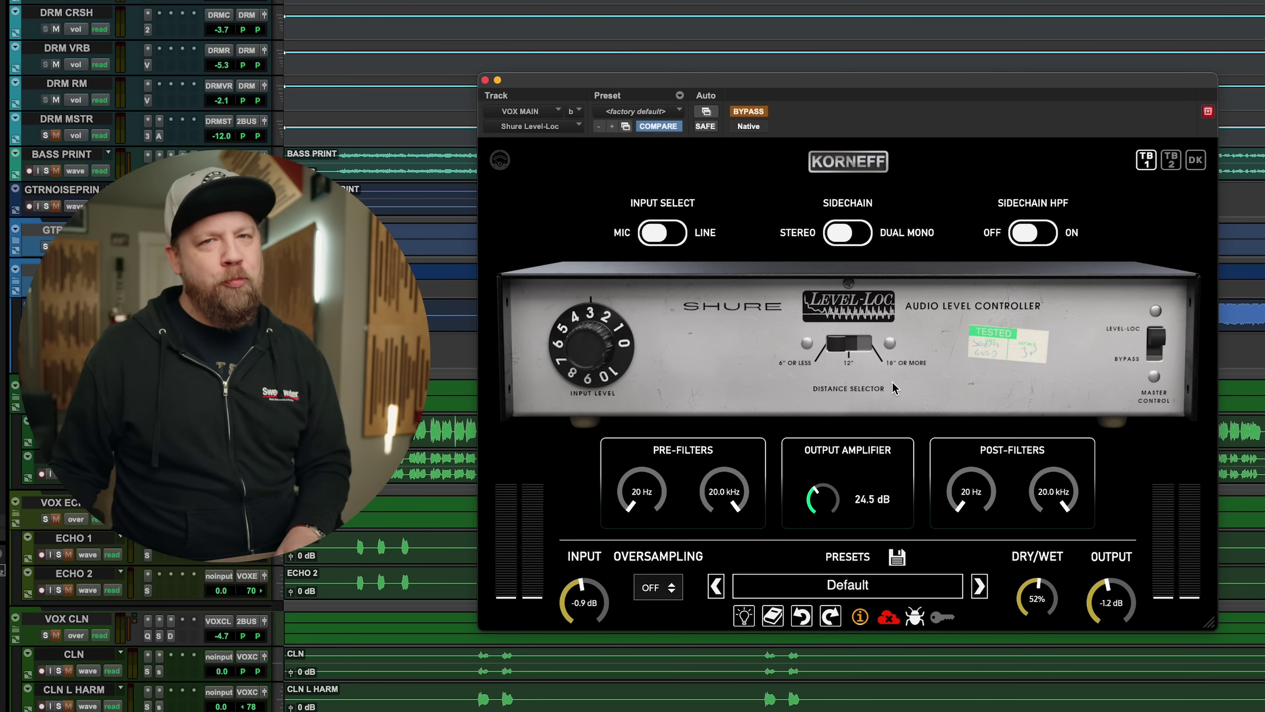
key("space")
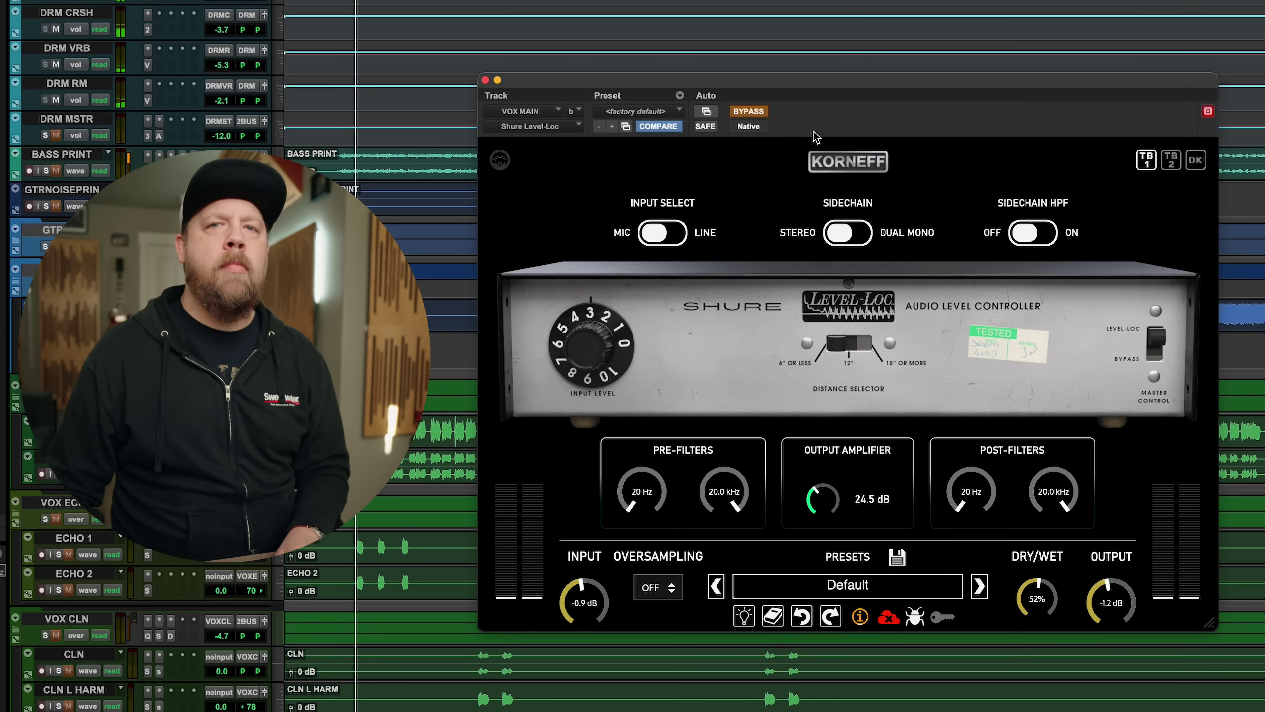
left_click(749, 112)
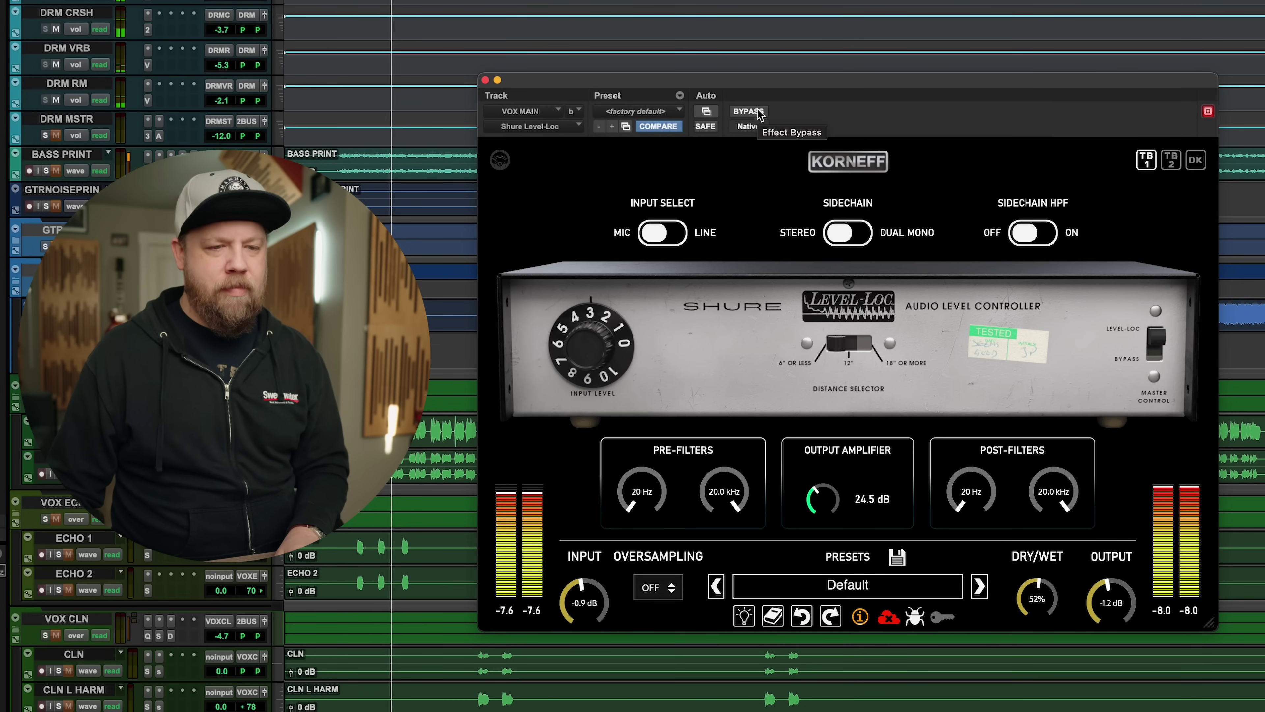
left_click(758, 114)
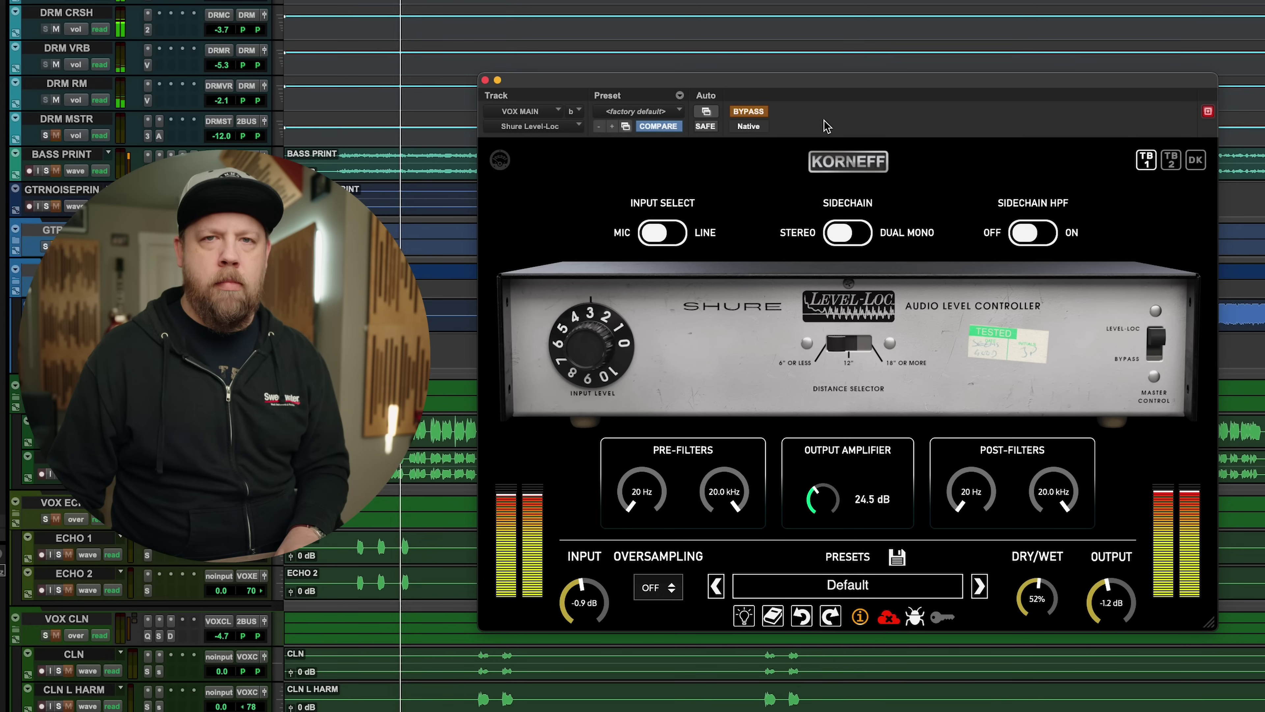
left_click(758, 113)
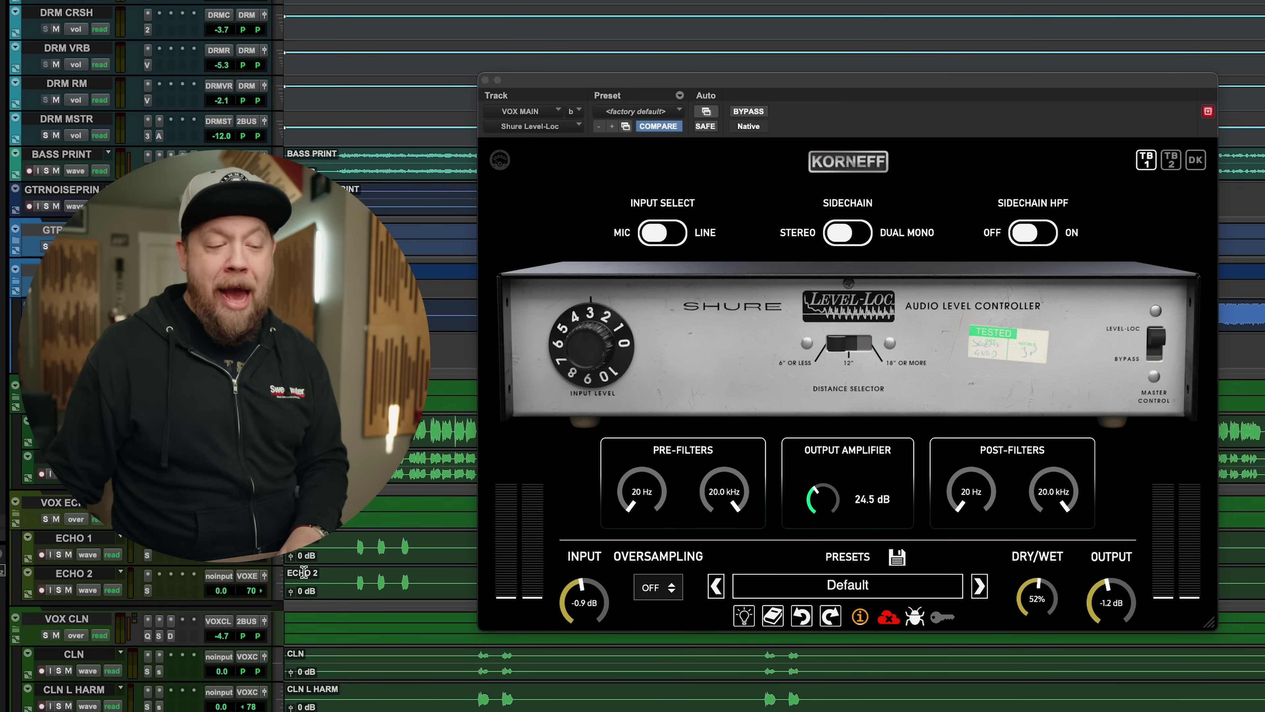
Listen to the Level-Loc on the ECHO 1 vocal track and show its internal controls
scroll(304, 573, "down", 5)
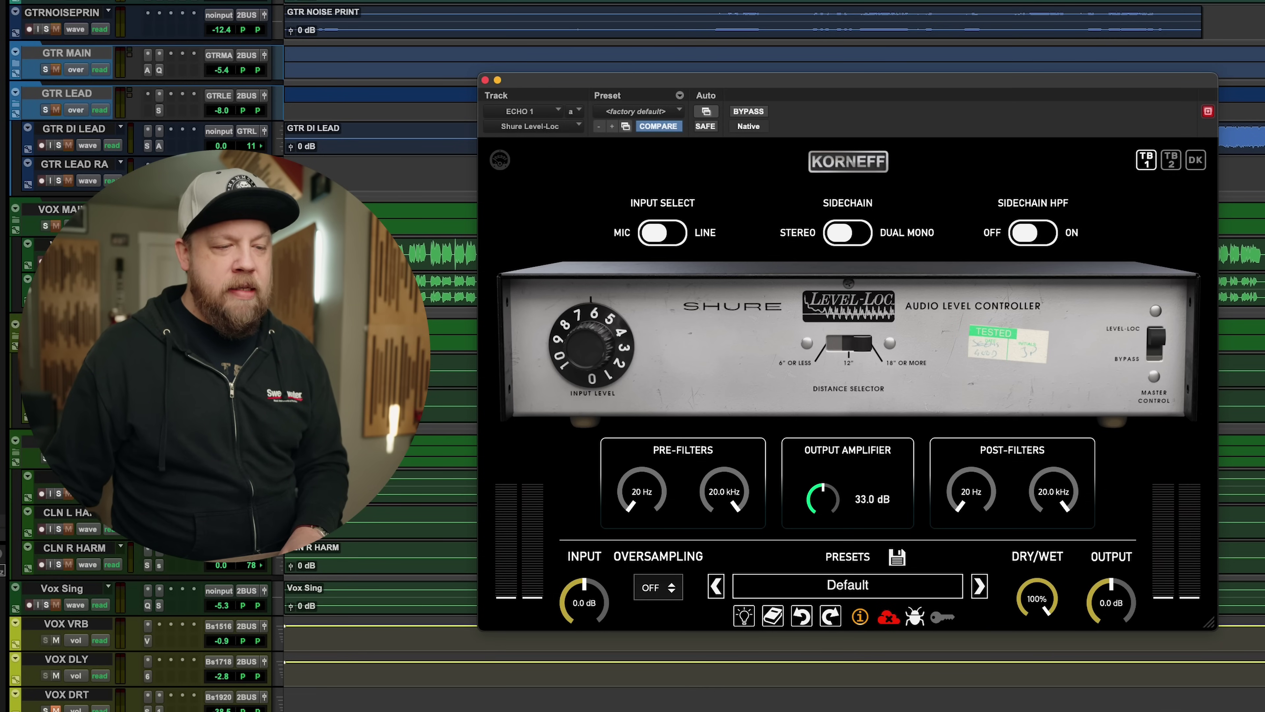
key("space")
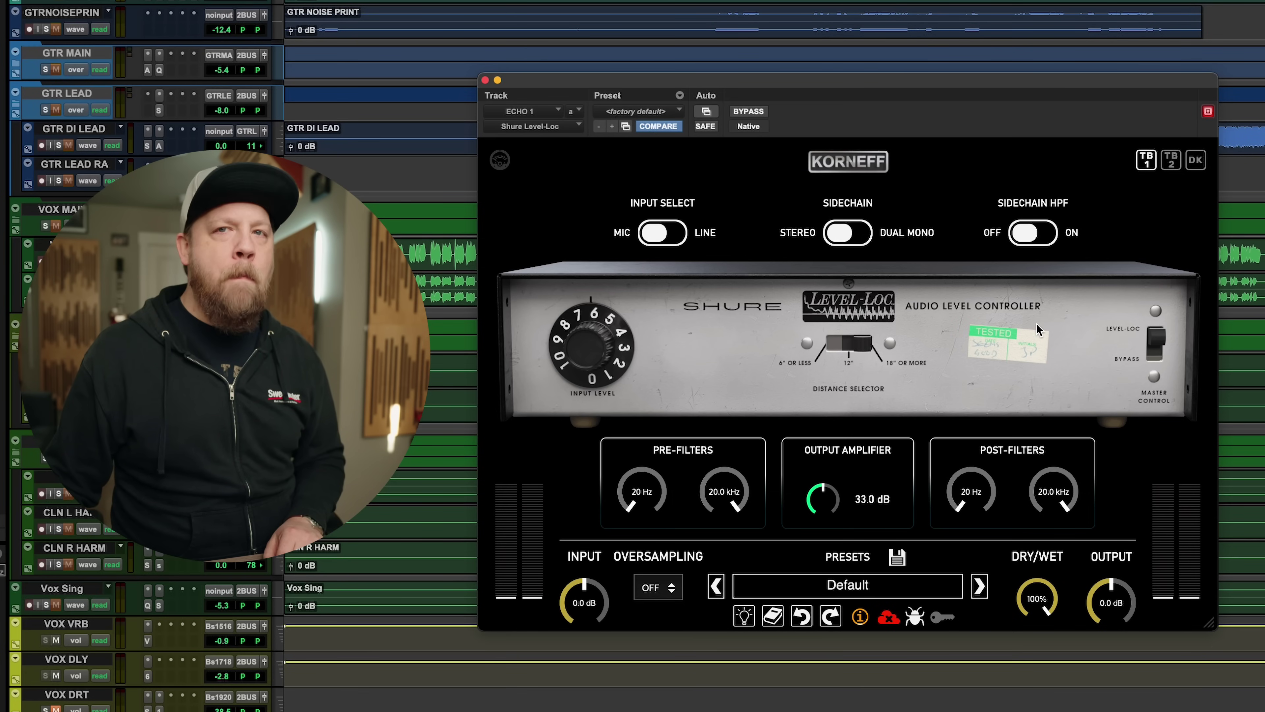
left_click(848, 168)
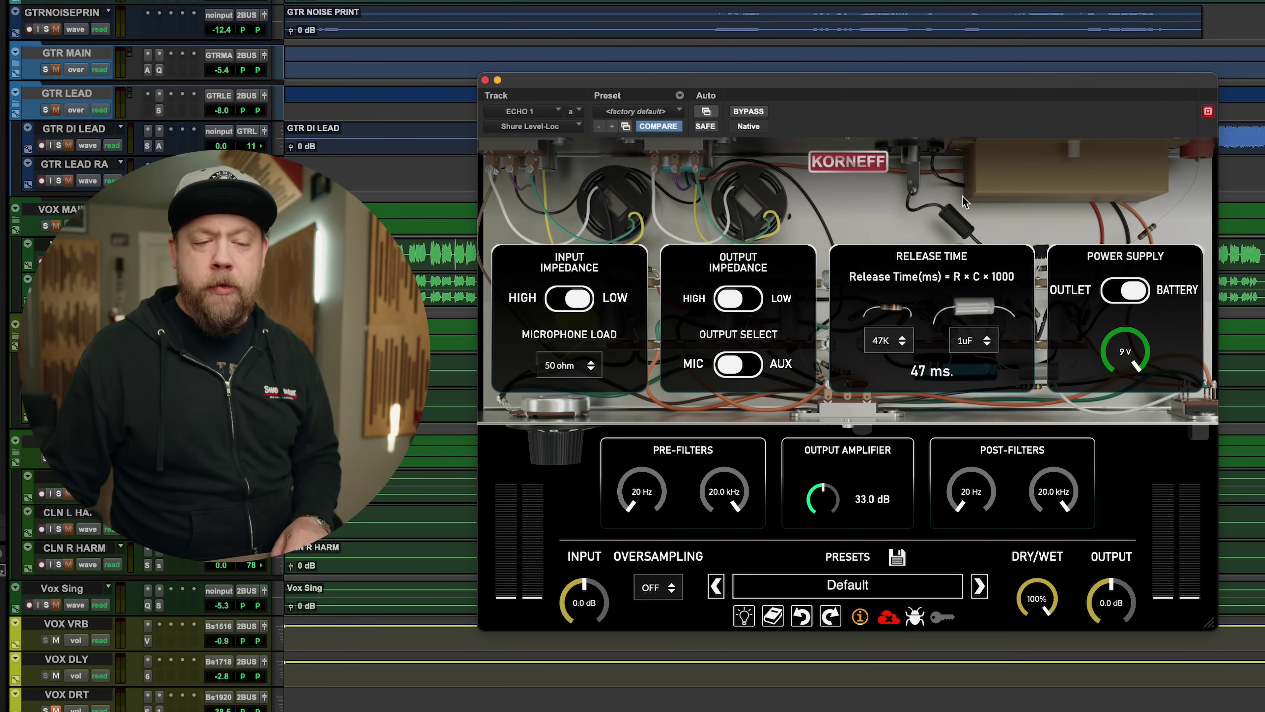
Return the ECHO 1 Level-Loc to its front panel, close it, and open the Level-Loc on the CLN track
left_click(835, 167)
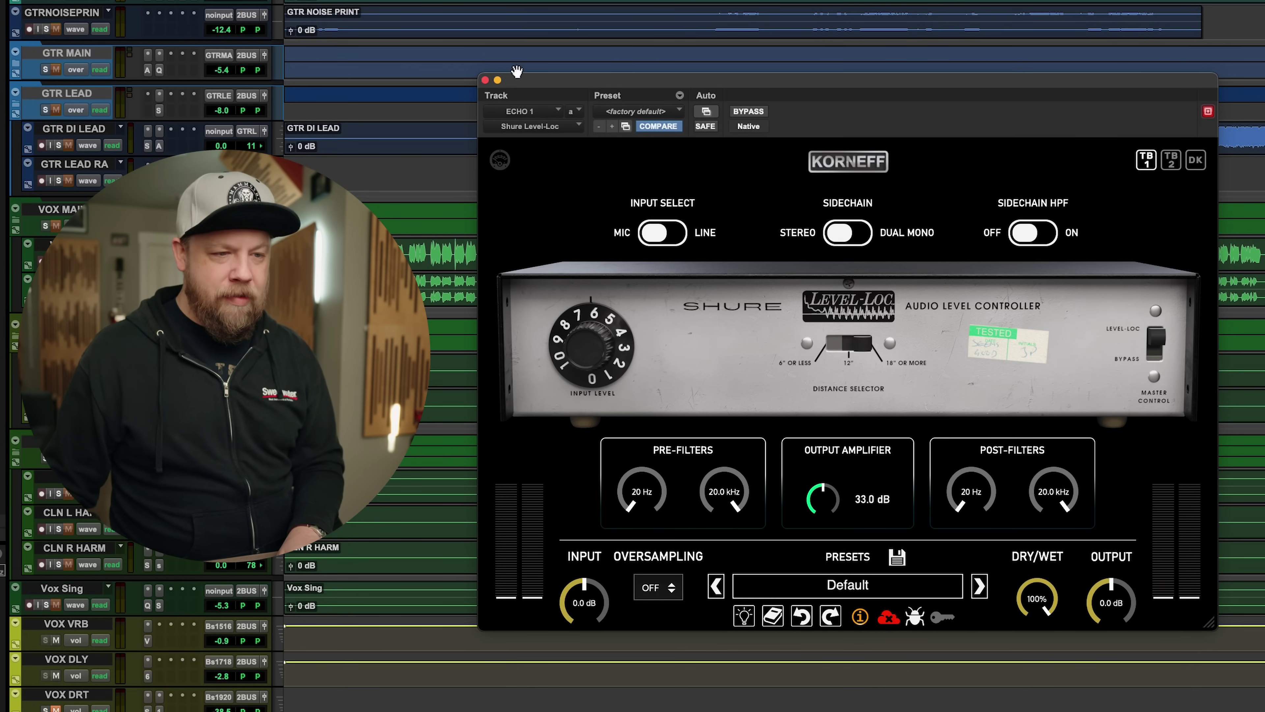
left_click(484, 81)
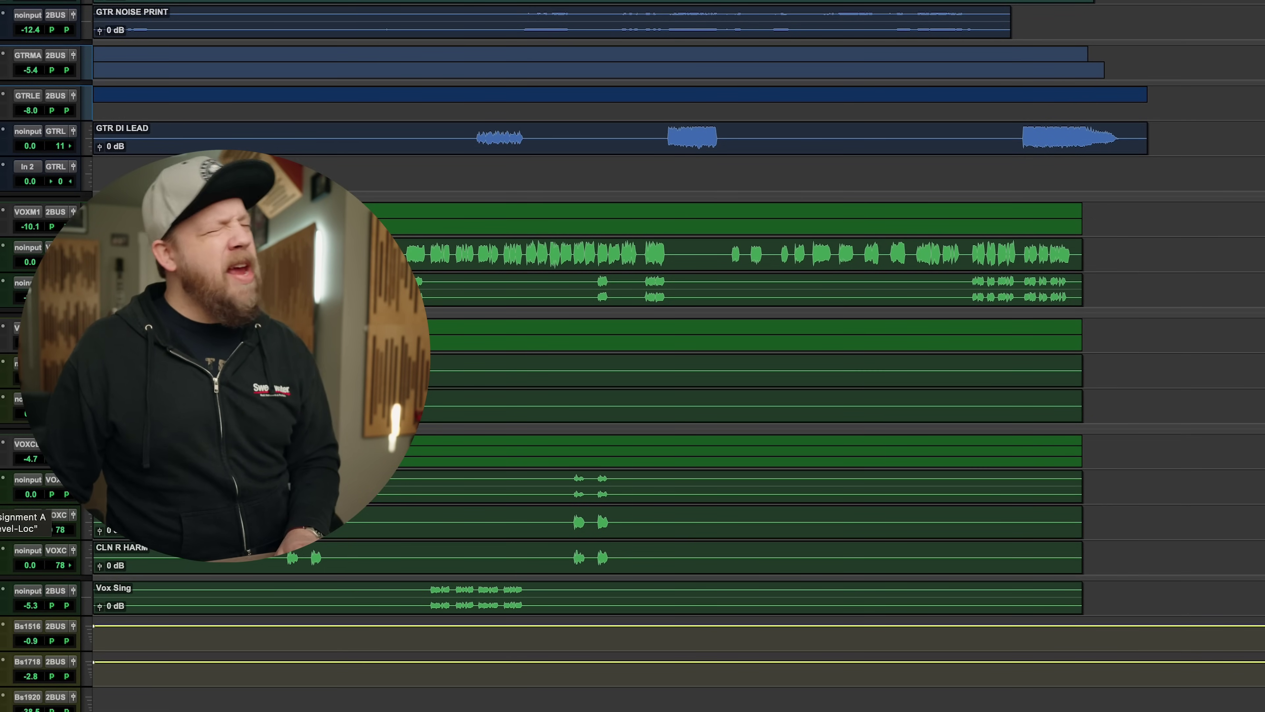
left_click(1, 482)
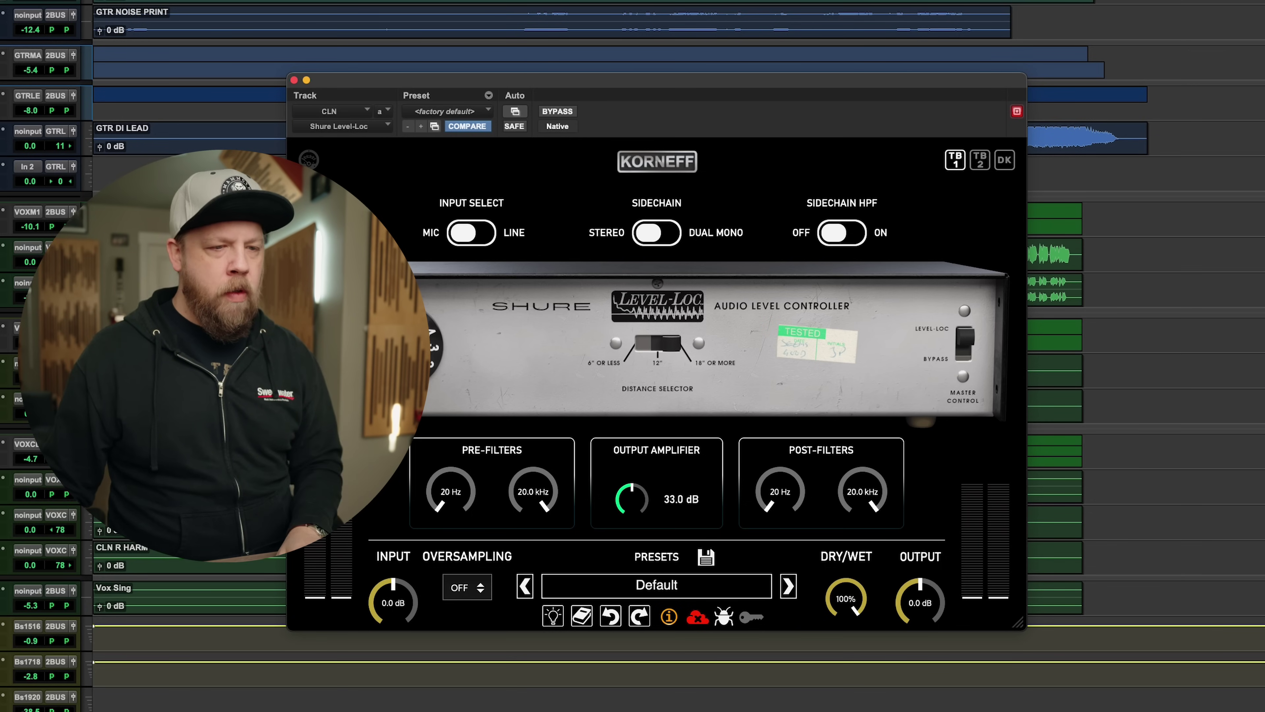
left_click_drag(416, 82, 601, 87)
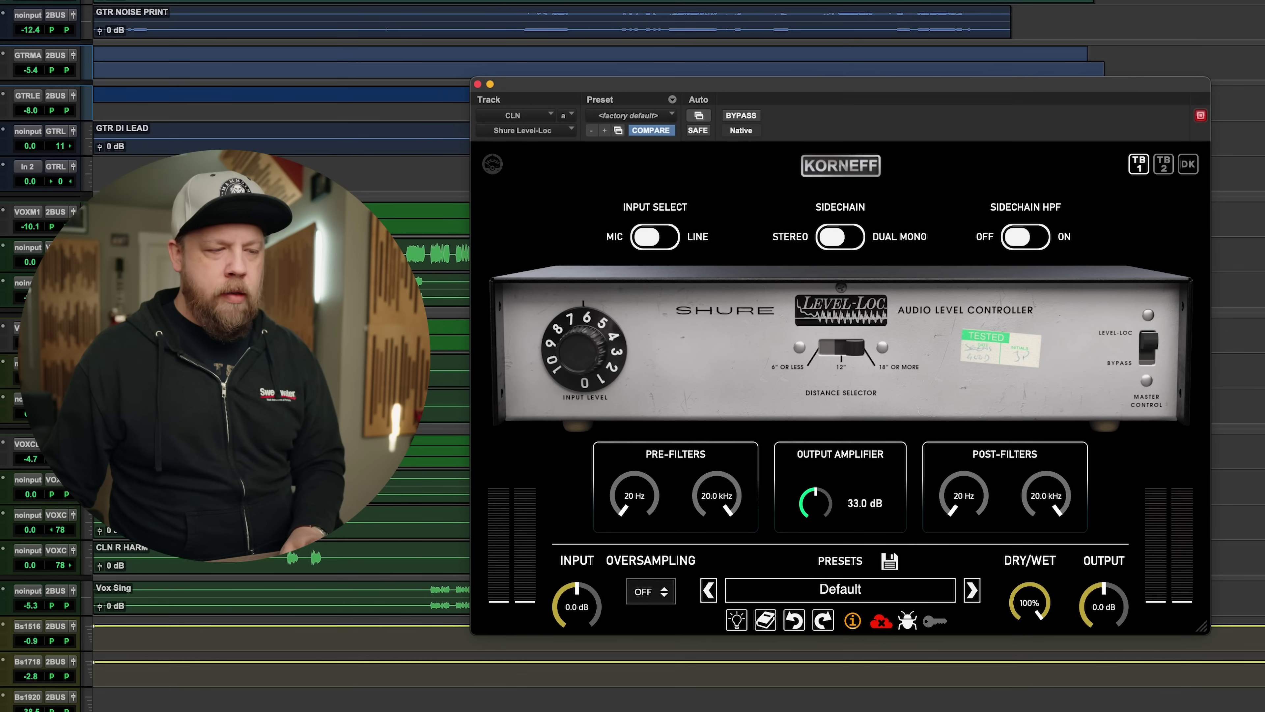
Listen to the CLN track through its Level-Loc in short playback passes, watching the input and output meters
key("space")
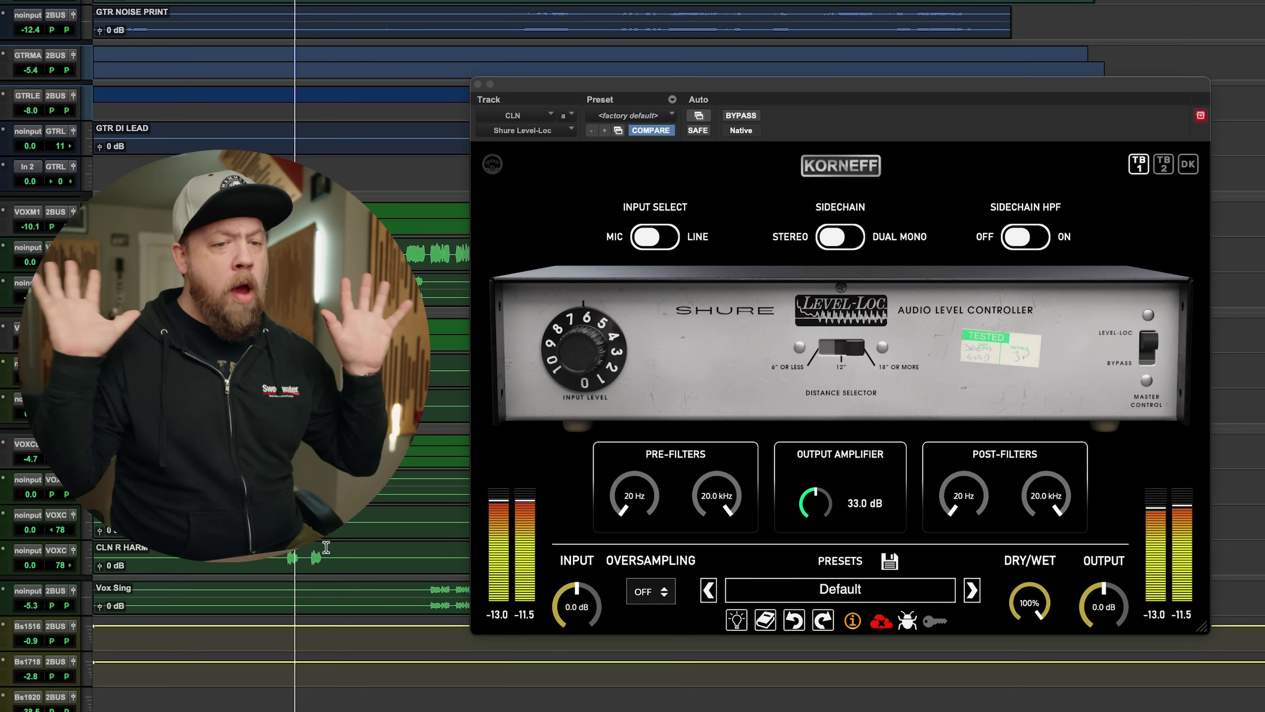
key("space")
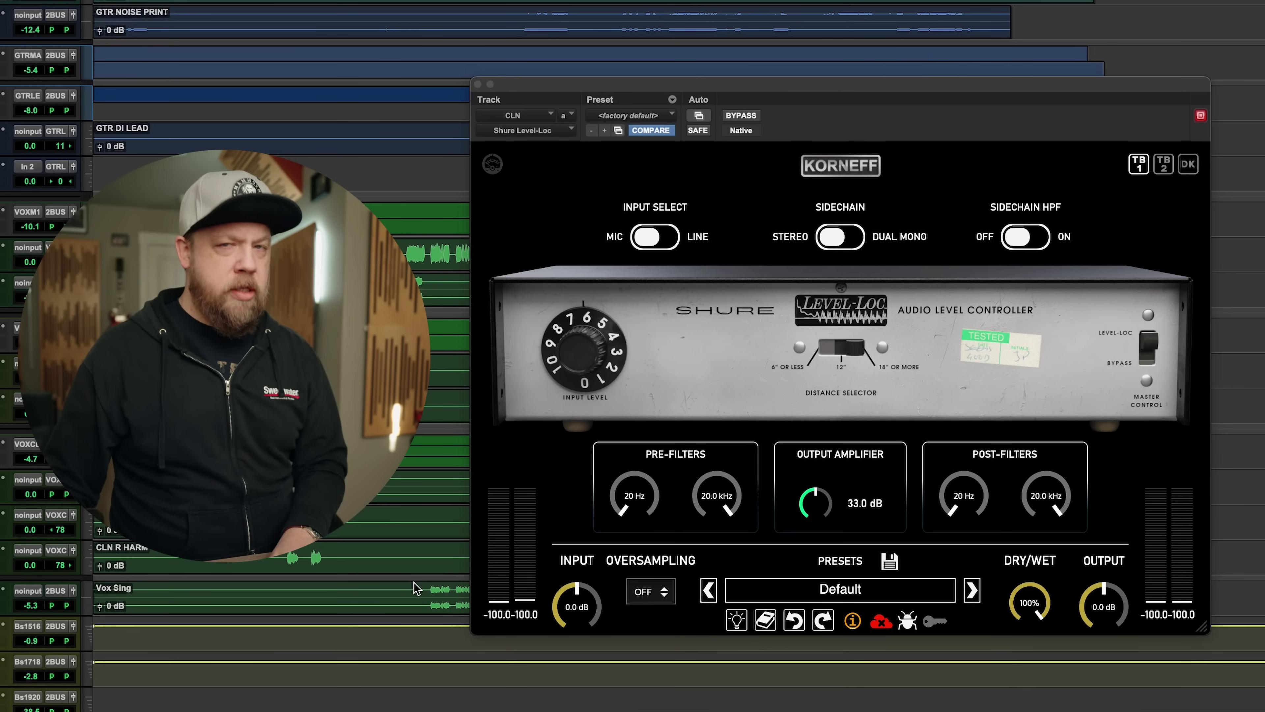
key("space")
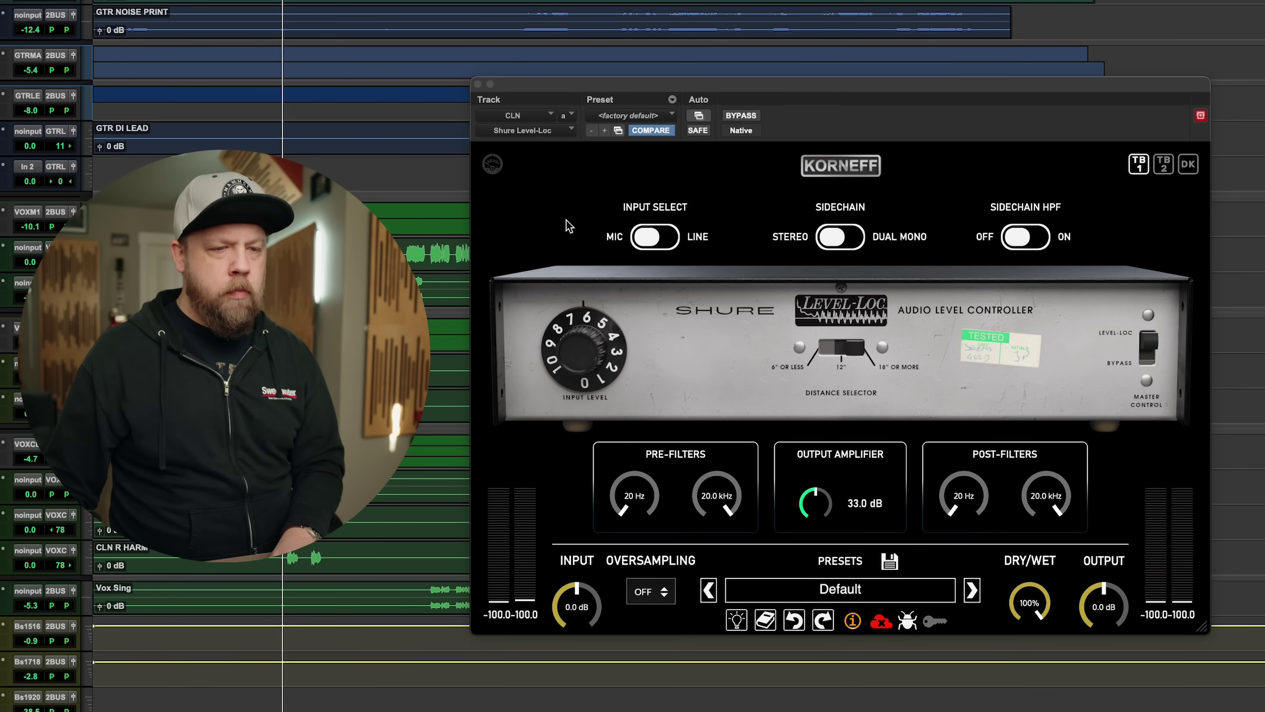
left_click_drag(643, 89, 578, 89)
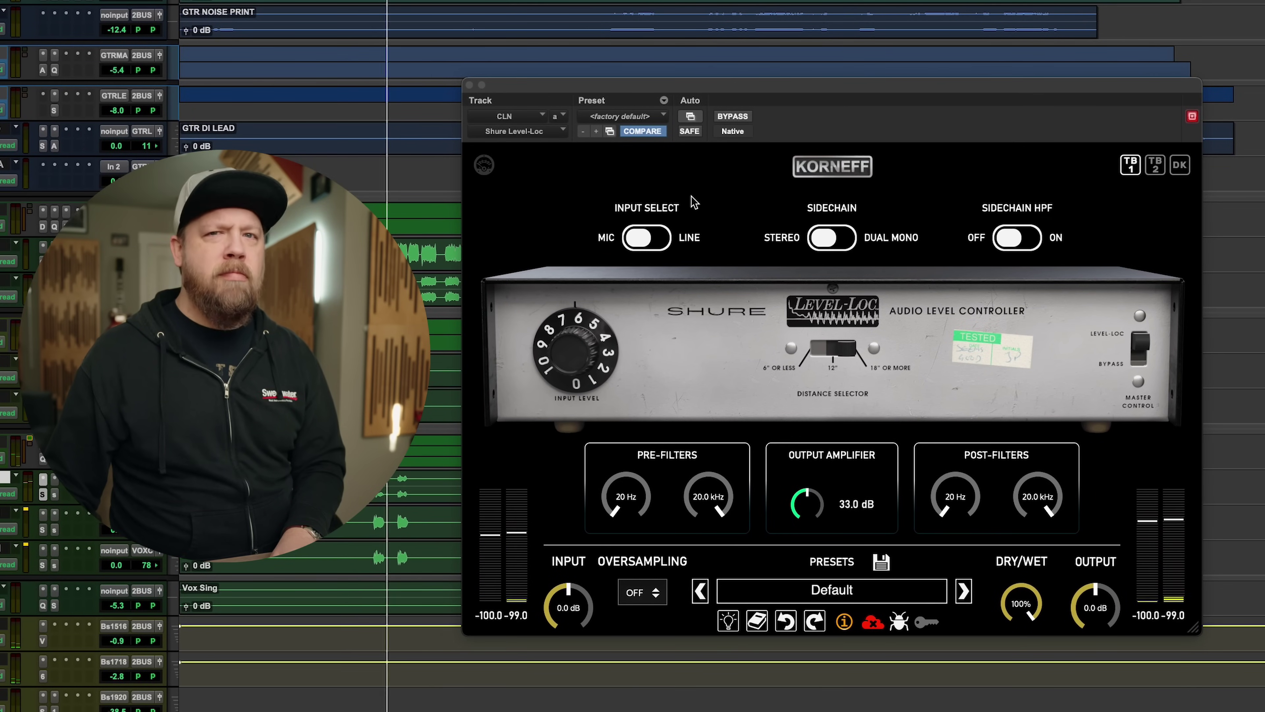
key("space")
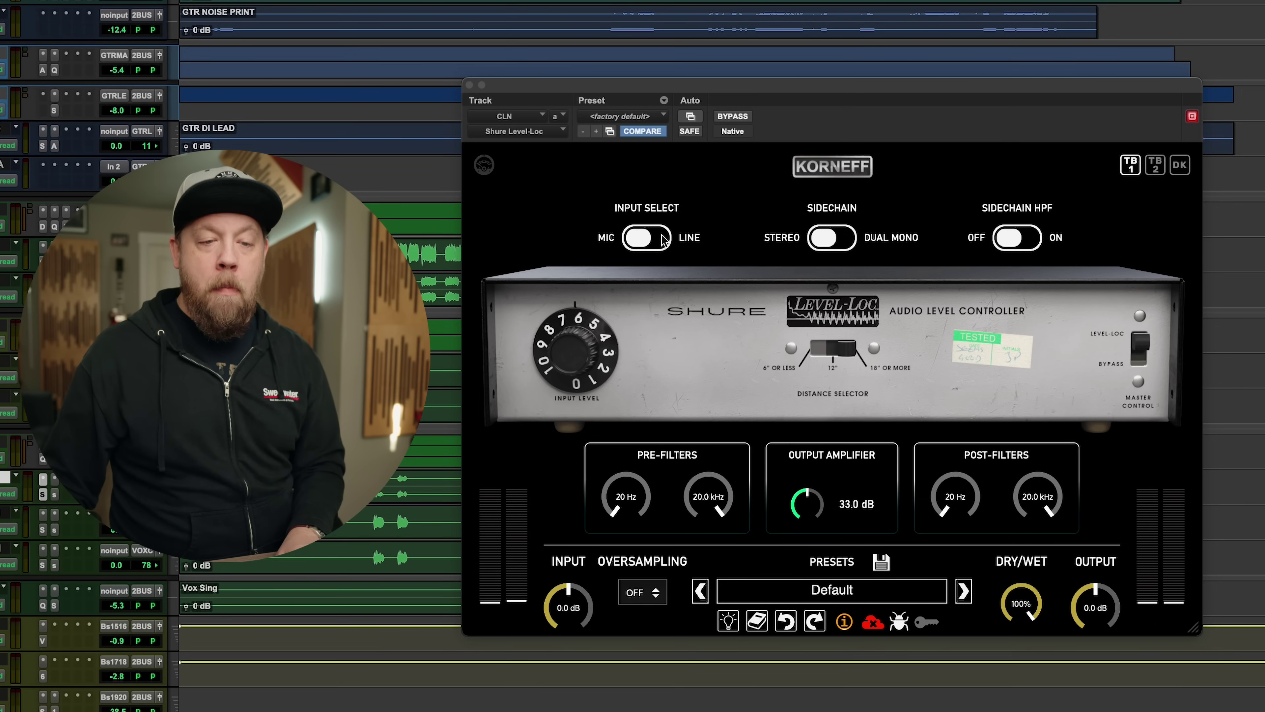
Inspect the CLN Level-Loc's internal controls, return to its front panel, and audition the track with the waveform display
left_click(831, 167)
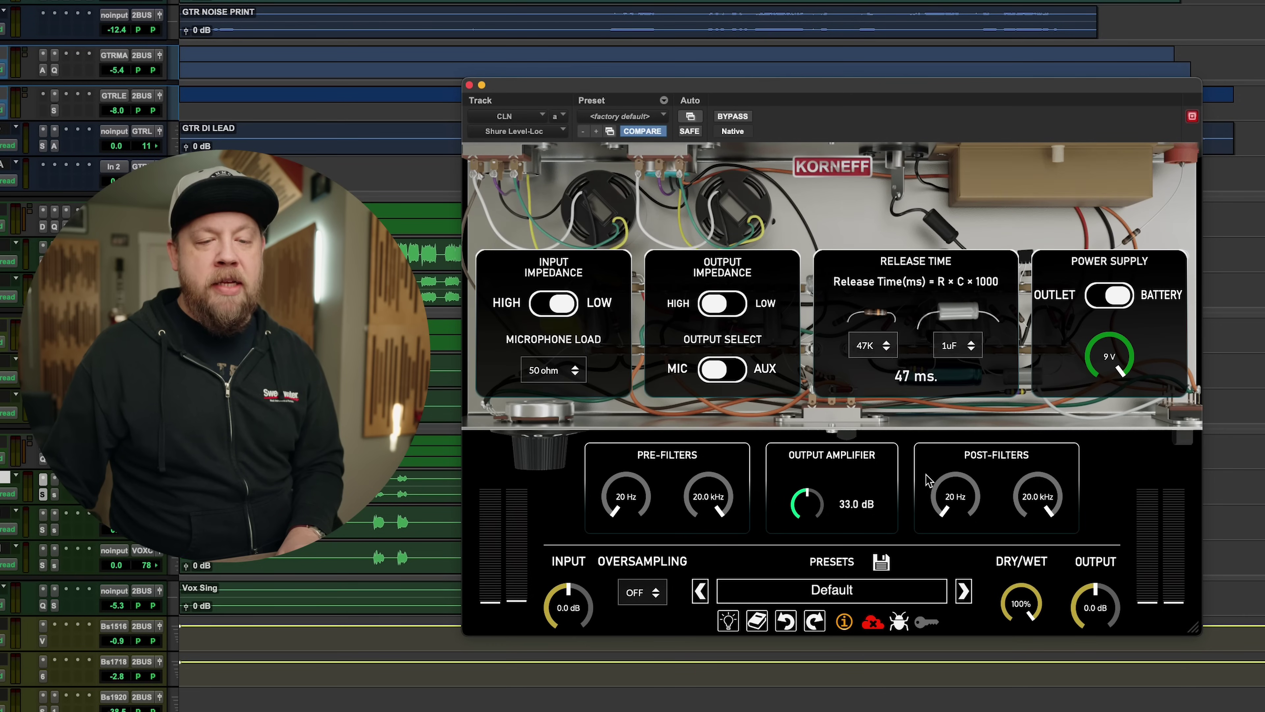
key("space")
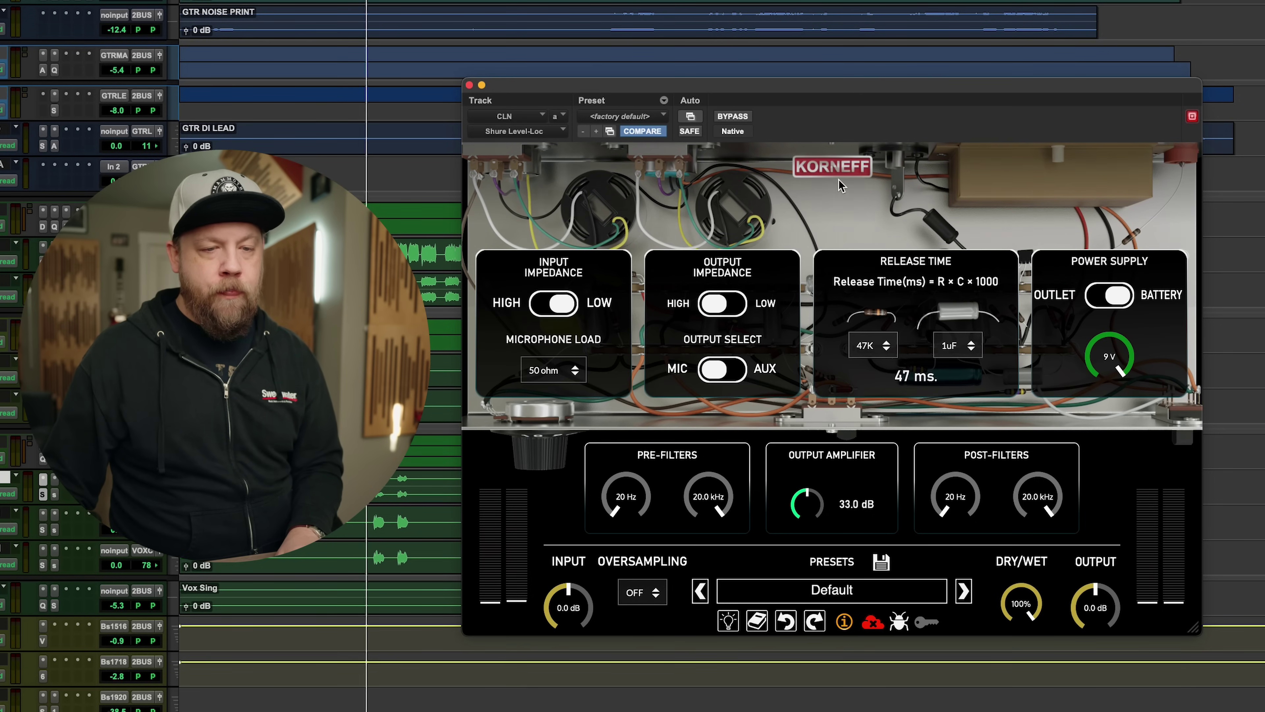
left_click(831, 167)
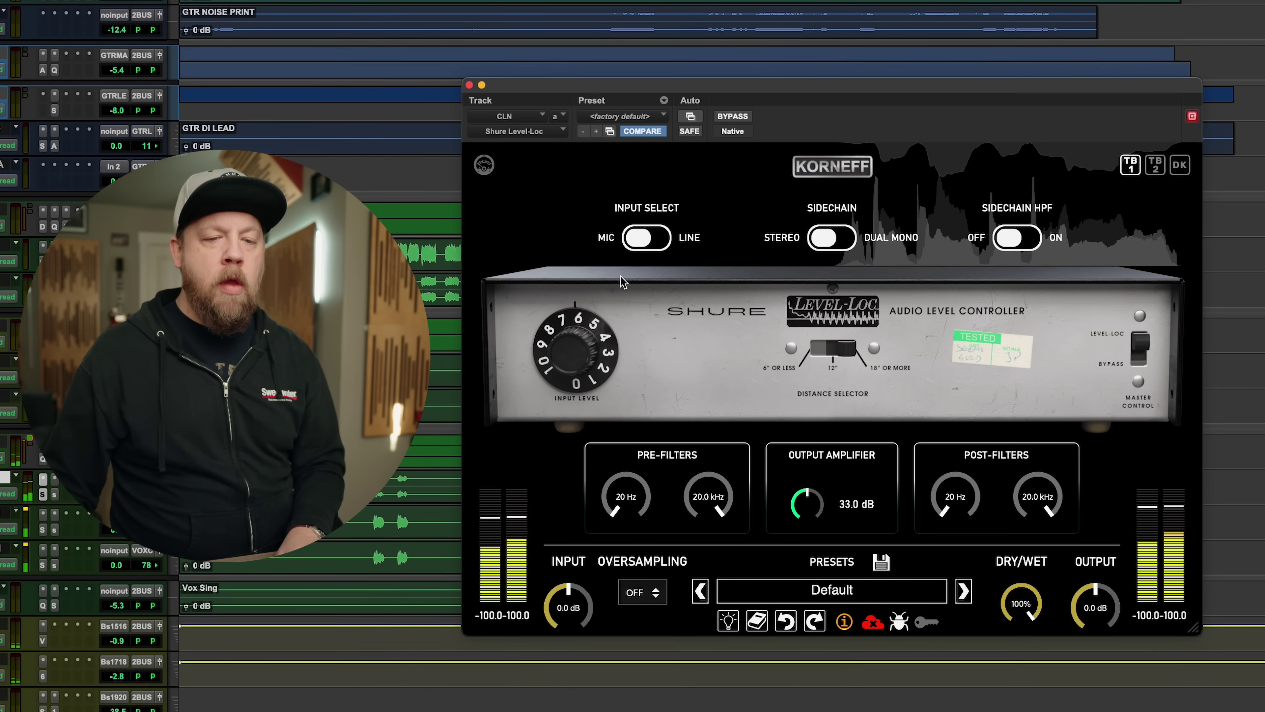
key("space")
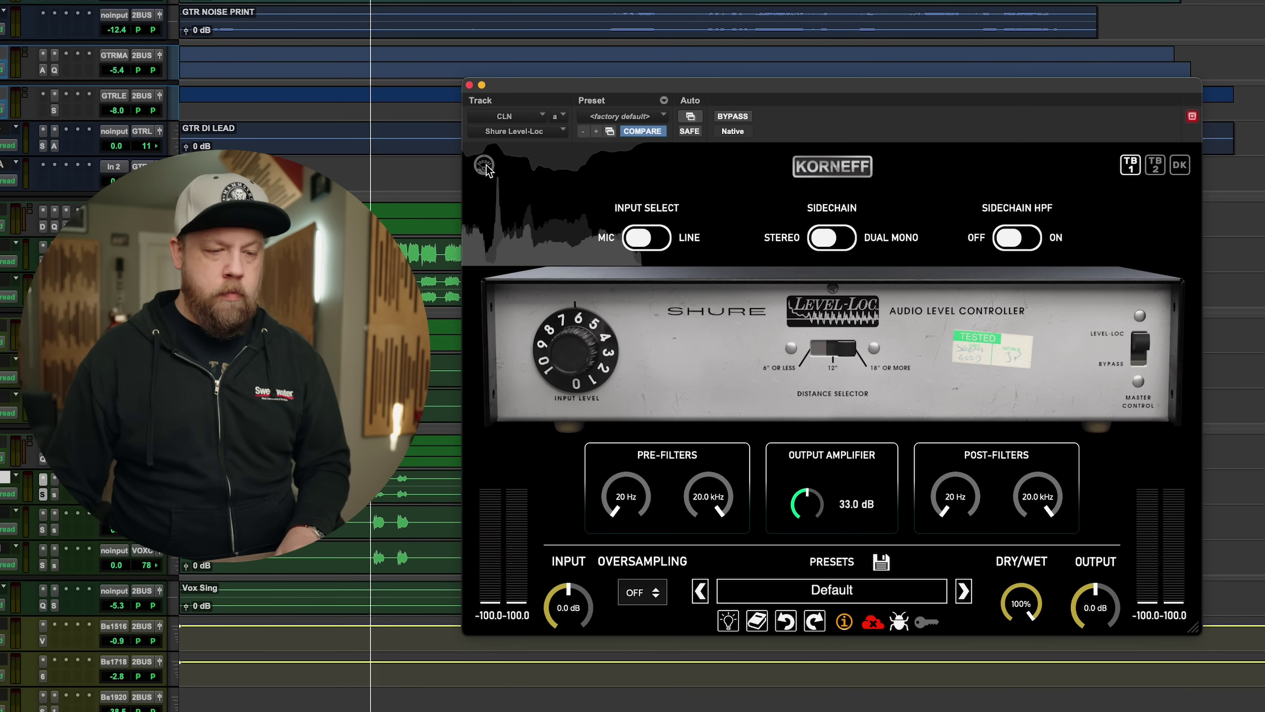
Play the mix with the VOX MAIN track's Level-Loc open and its waveform display turned on
key("space")
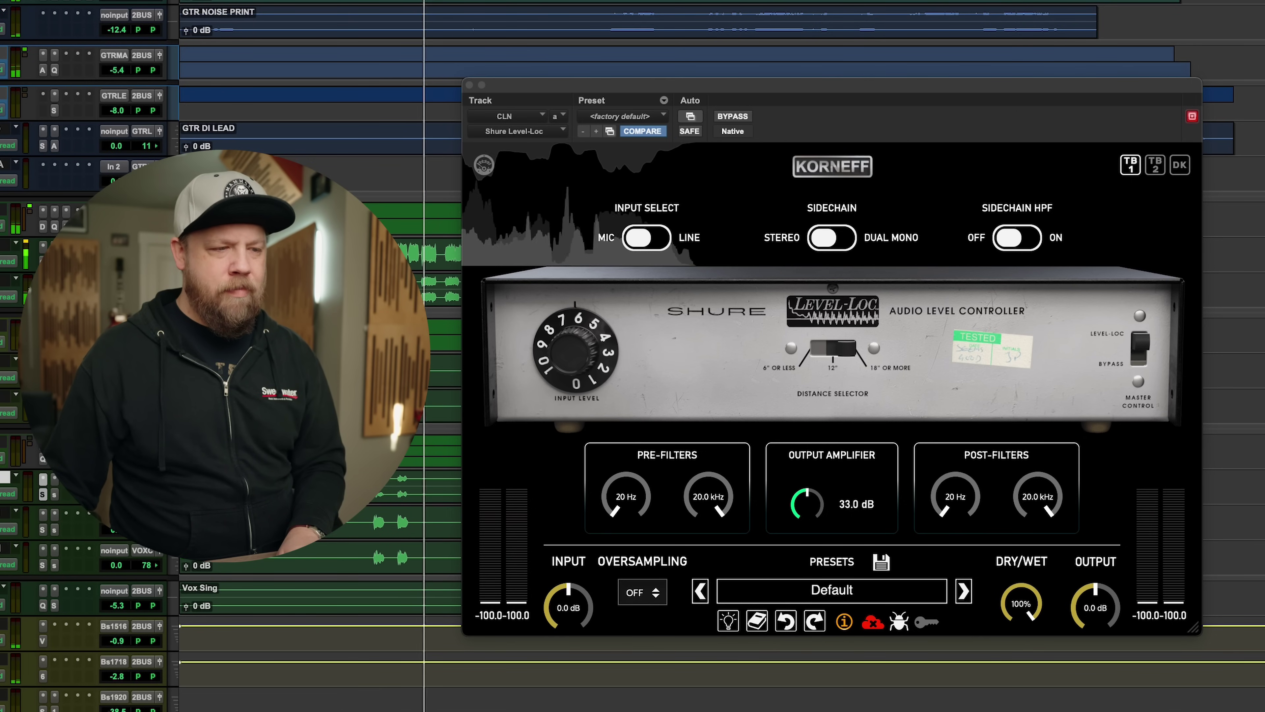
left_click(55, 261)
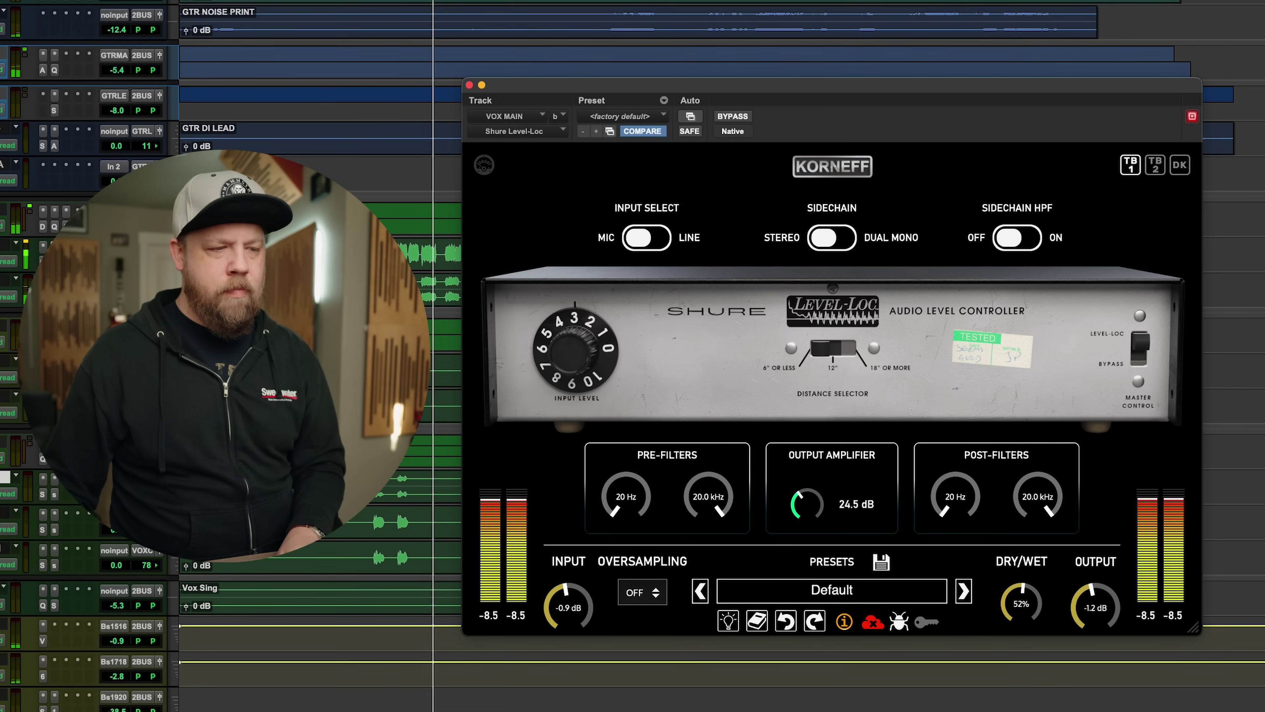
left_click(483, 165)
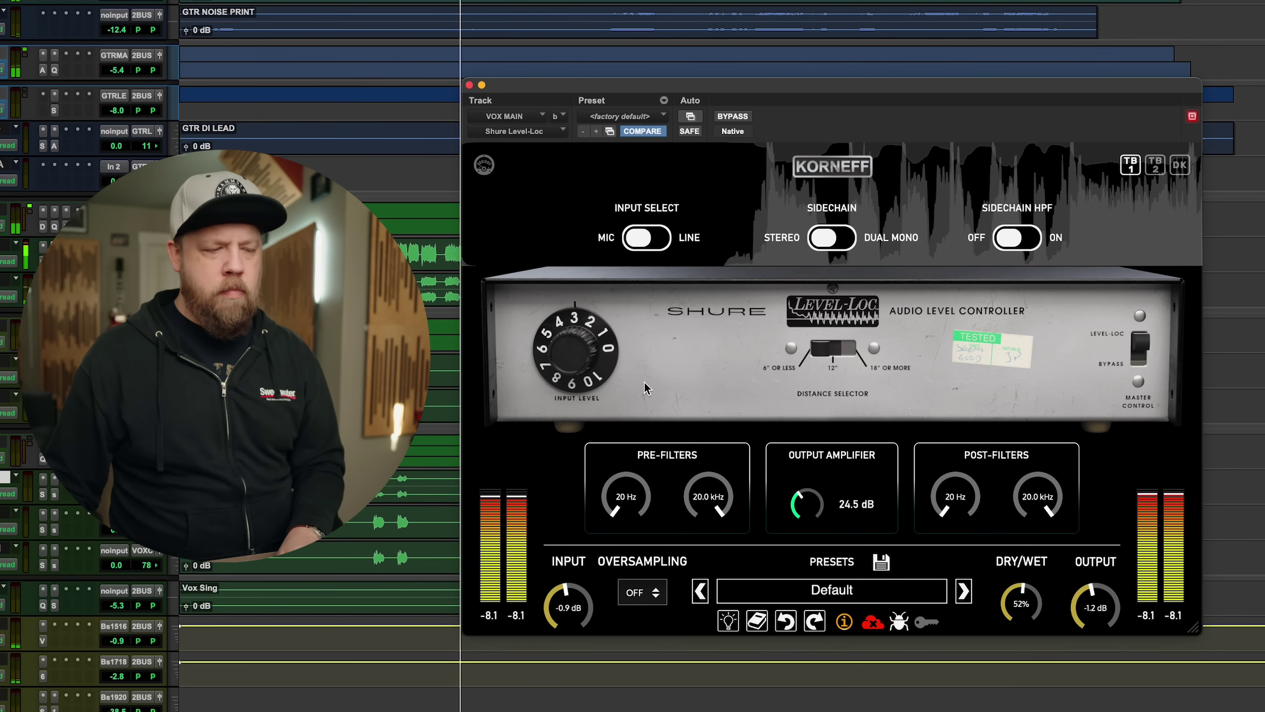
key("space")
key("space")
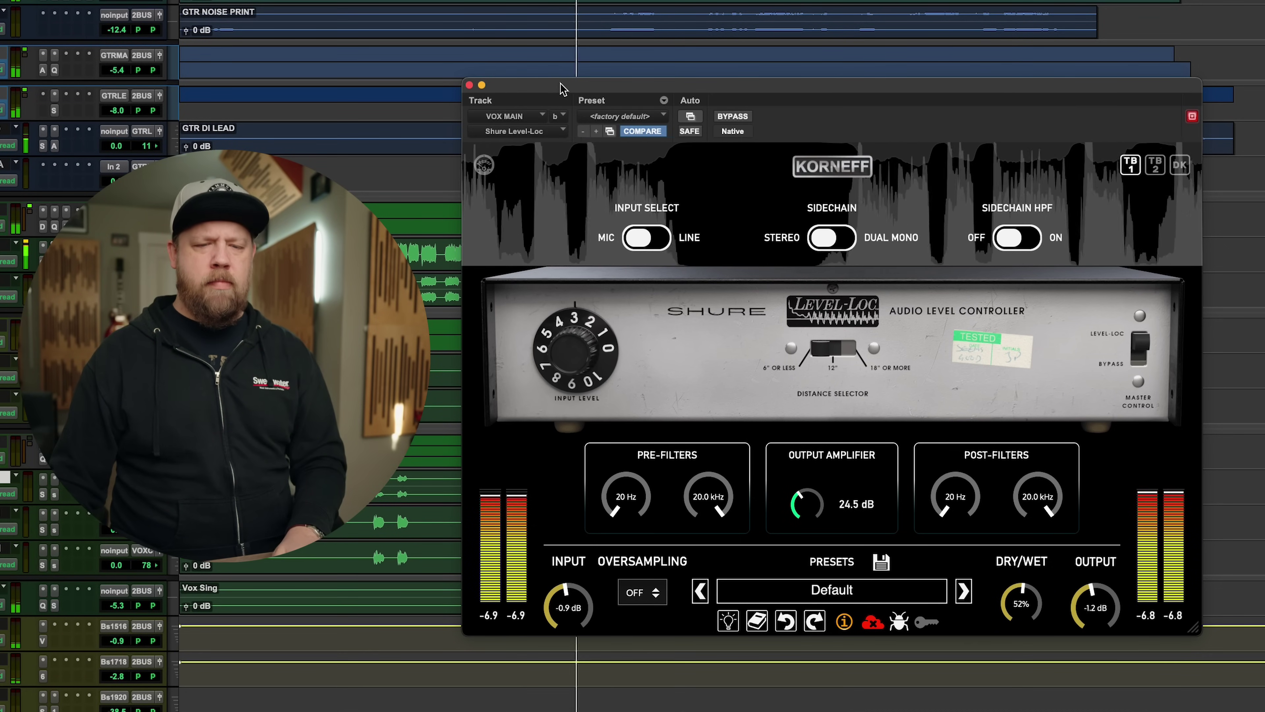
key("space")
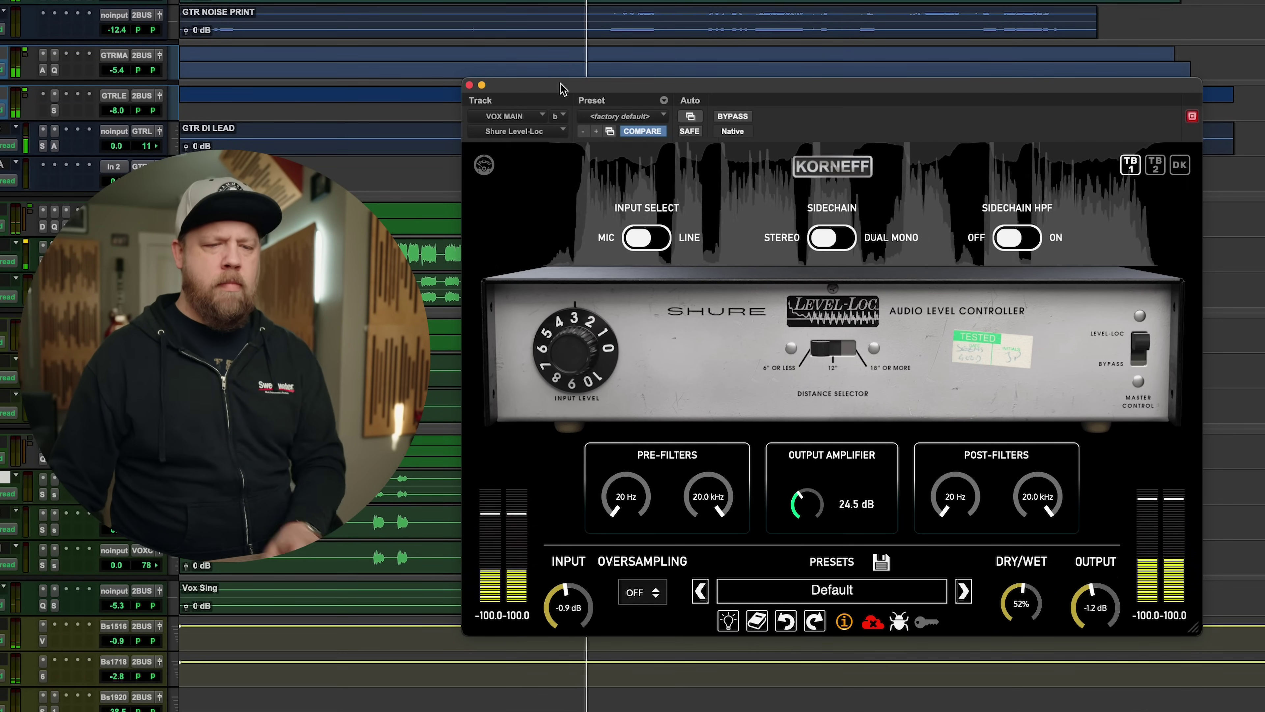